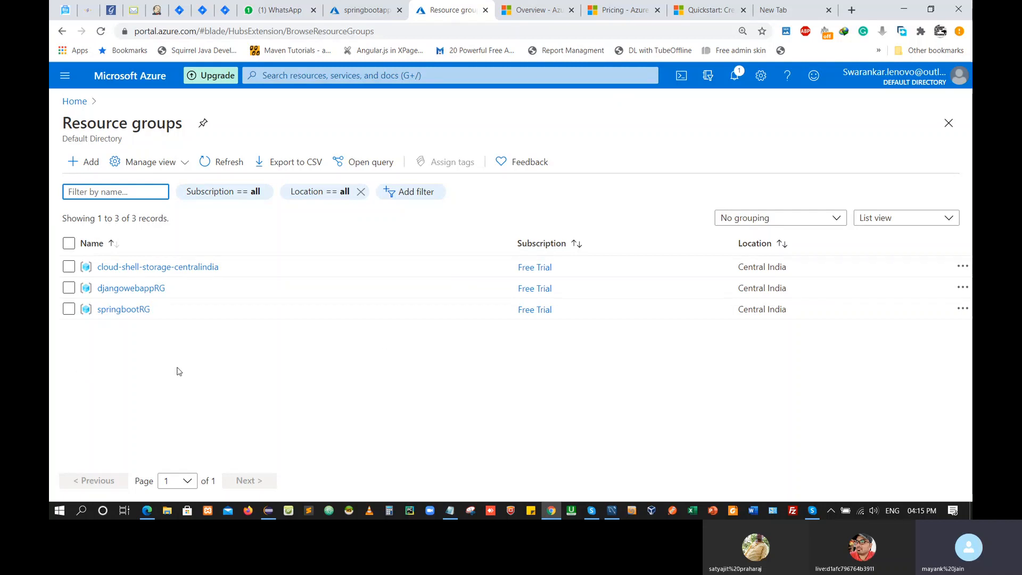
Step: Open the djangowebappRG resource group and start creating a Web App resource in it
{"action": "left_click", "coordinate": [153, 290]}
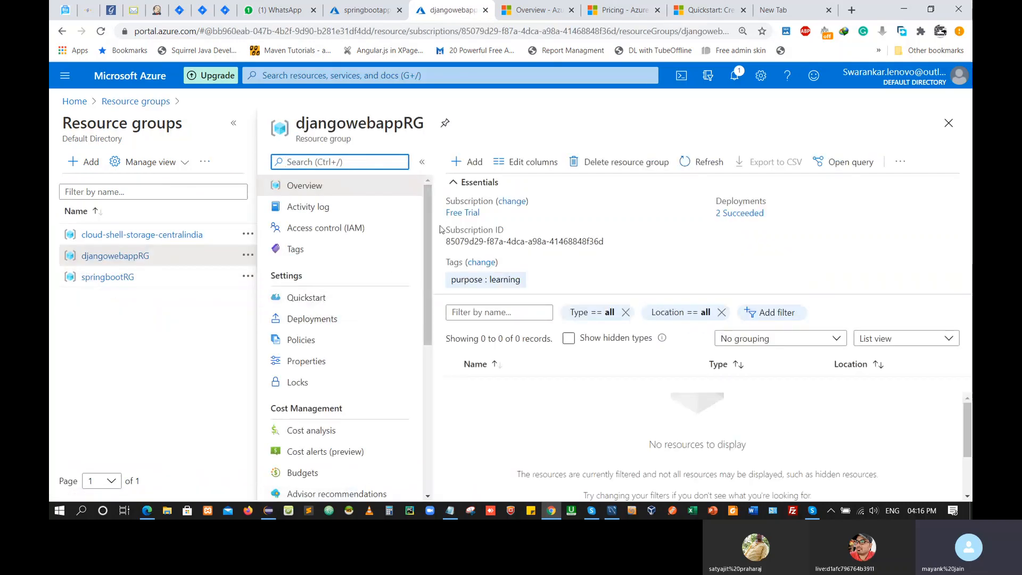
{"action": "left_click", "coordinate": [461, 171]}
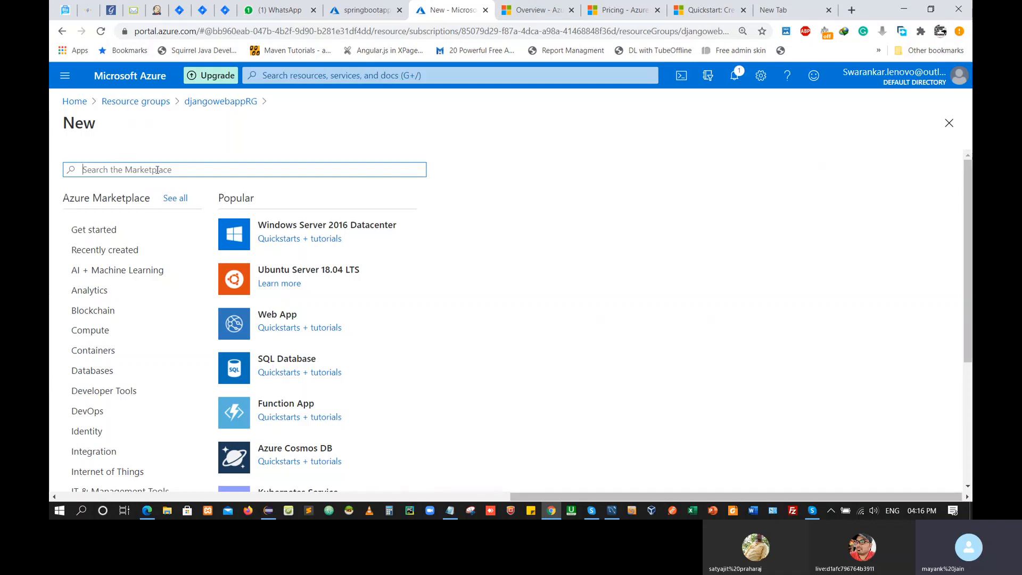
{"action": "left_click", "coordinate": [157, 169]}
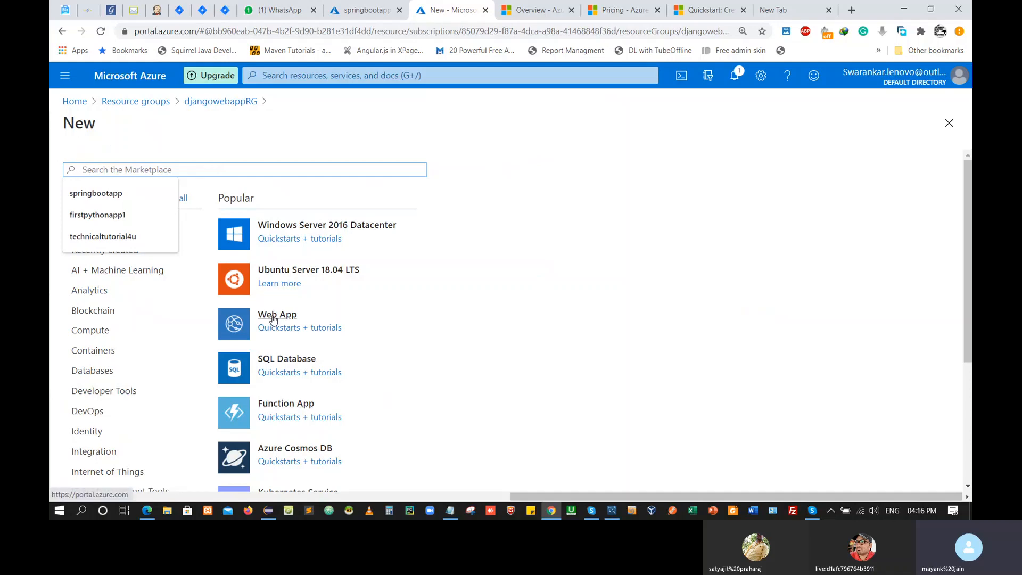
{"action": "left_click", "coordinate": [273, 319]}
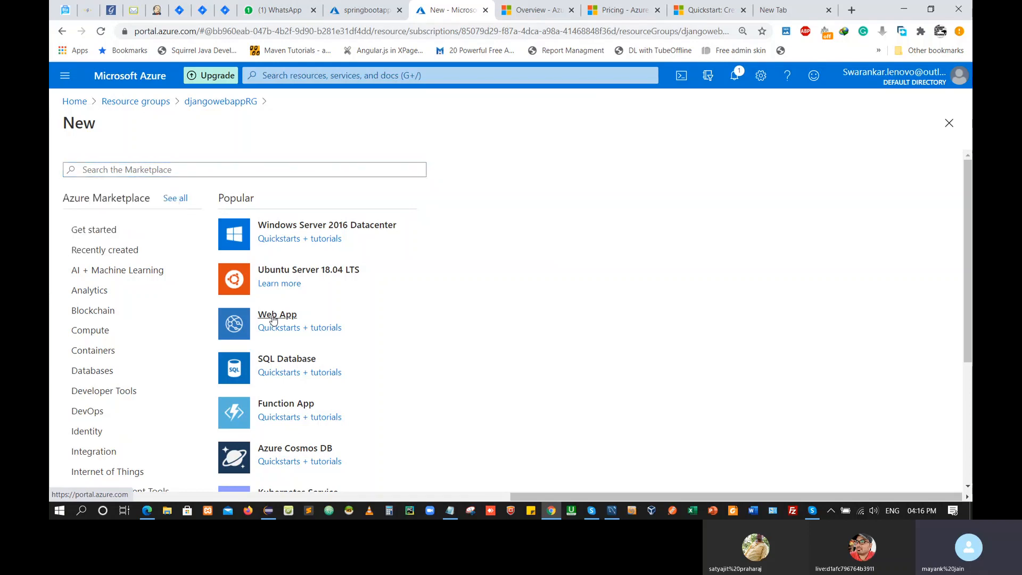
{"action": "left_click", "coordinate": [273, 319]}
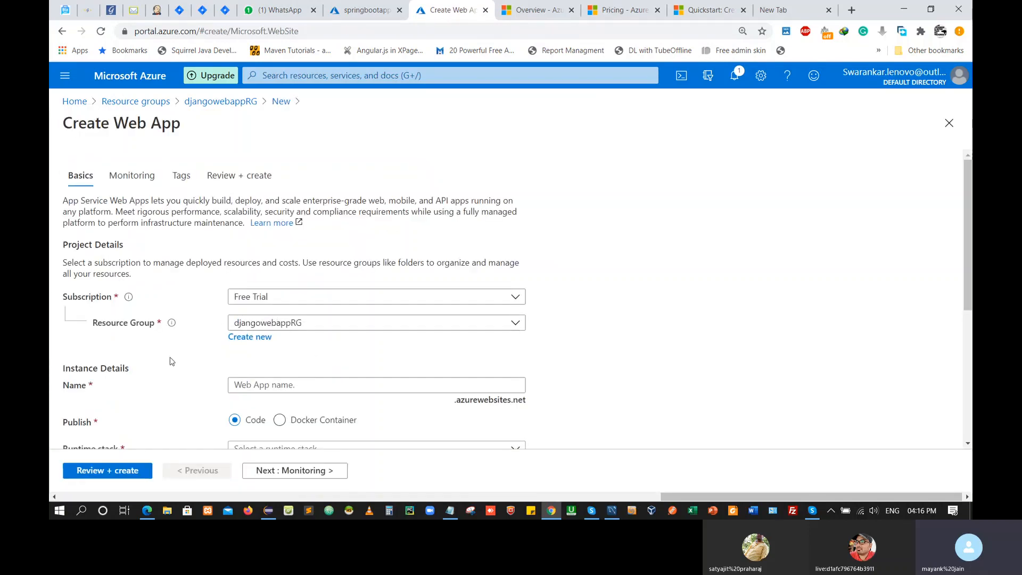
Step: Keep the Free Trial subscription and choose djangowebappRG as the web app's resource group
{"action": "scroll", "coordinate": [171, 362], "scroll_direction": "down", "scroll_amount": 3}
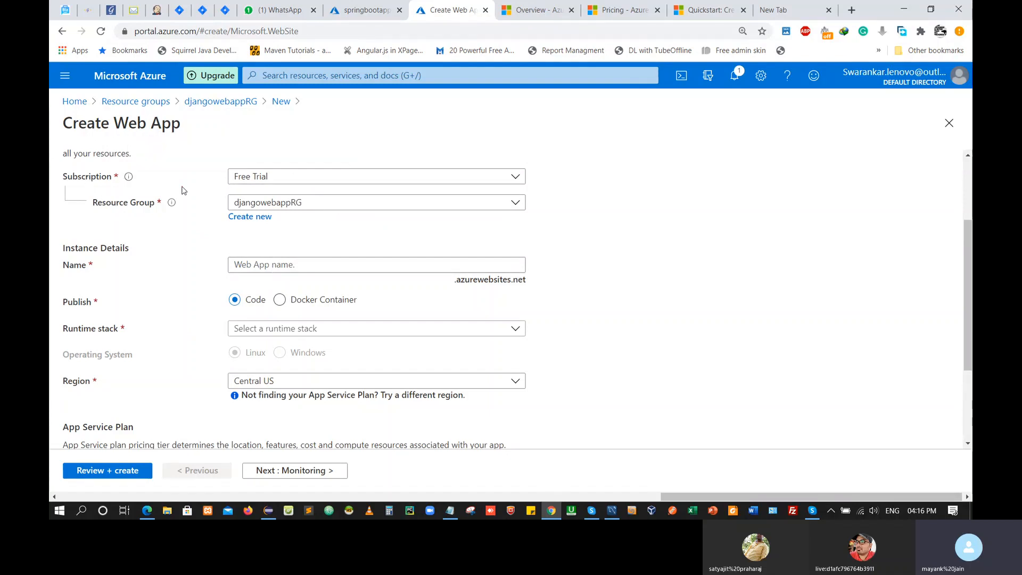
{"action": "left_click", "coordinate": [306, 179]}
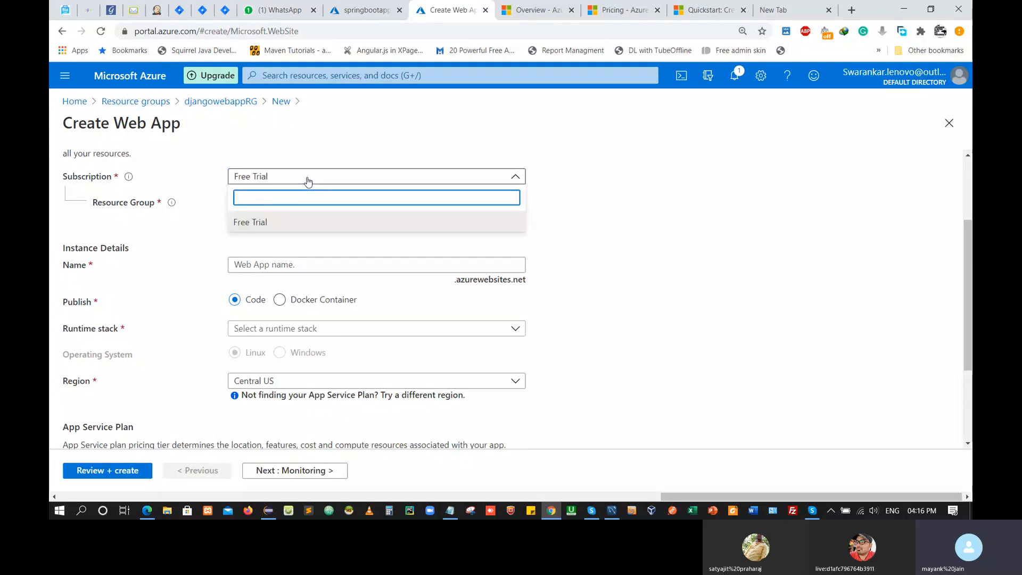
{"action": "left_click", "coordinate": [307, 181]}
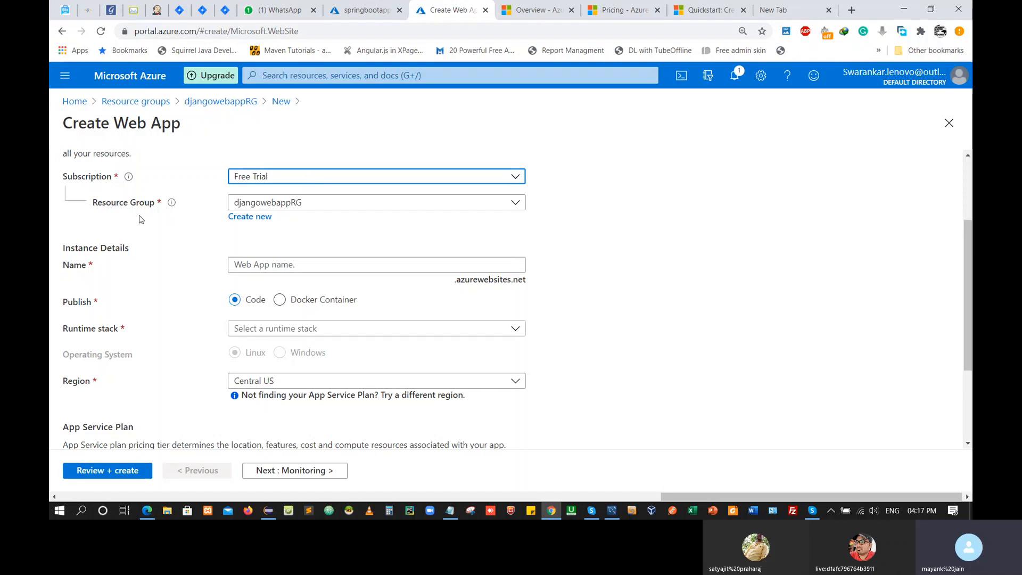
{"action": "left_click", "coordinate": [388, 210]}
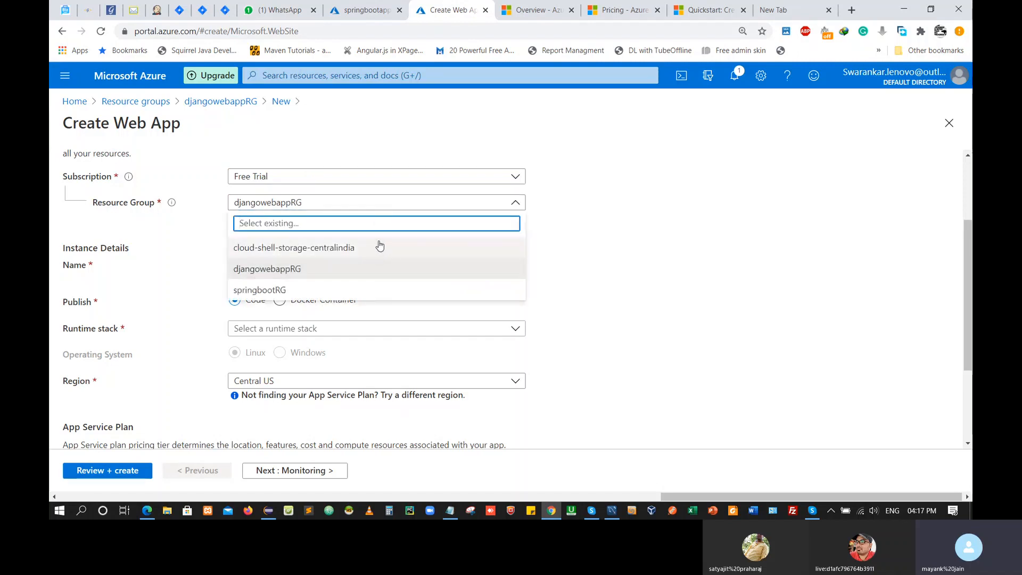
{"action": "left_click", "coordinate": [331, 272]}
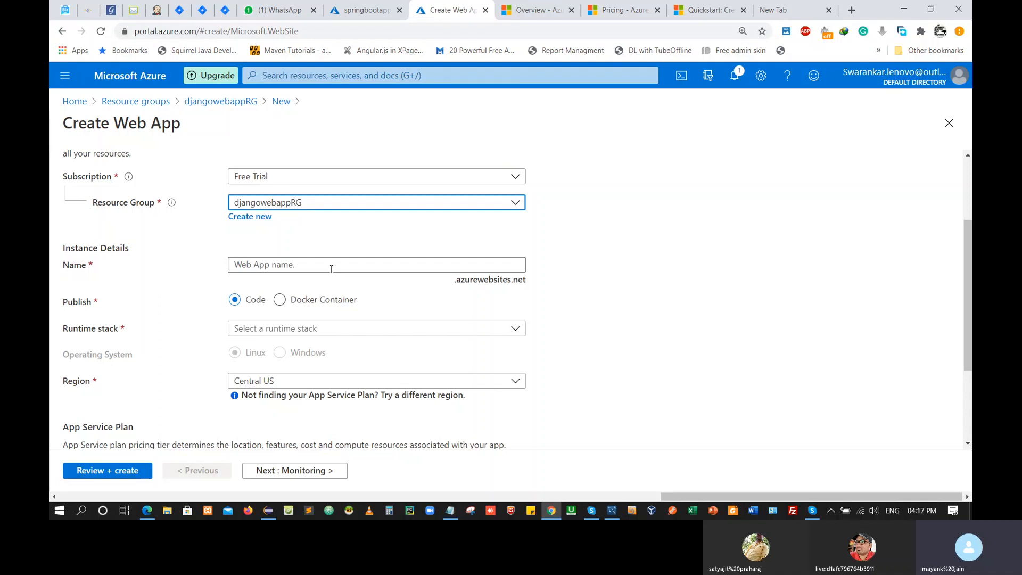
Step: Name the web app djangowebapp20
{"action": "left_click", "coordinate": [279, 266]}
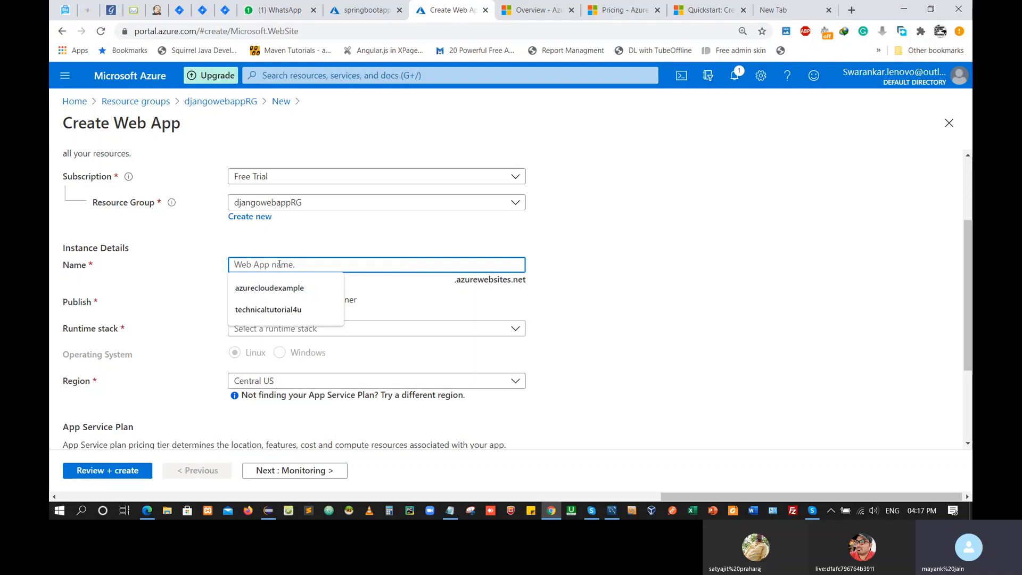
{"action": "type", "text": "d"}
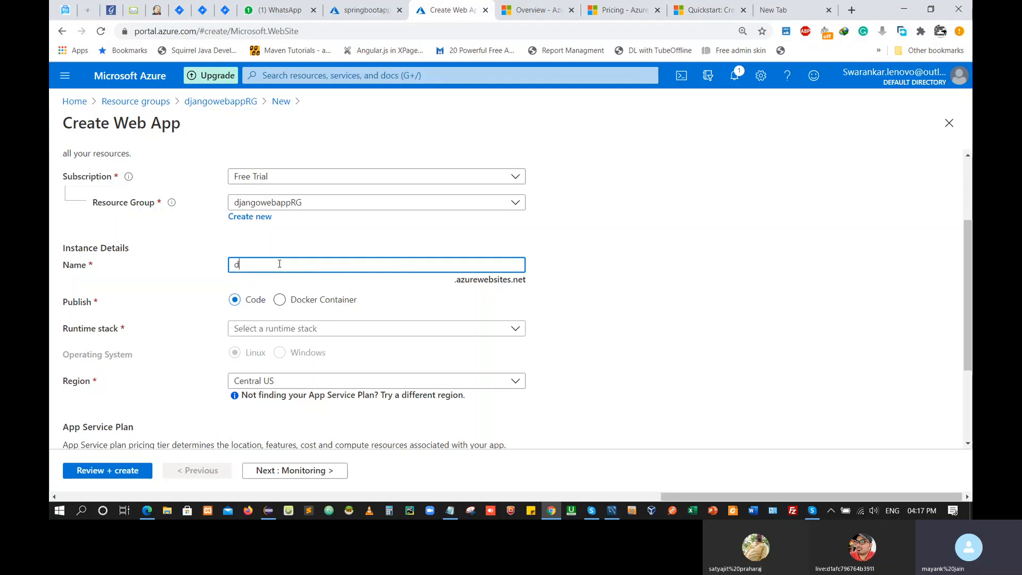
{"action": "type", "text": "jangowebapp20"}
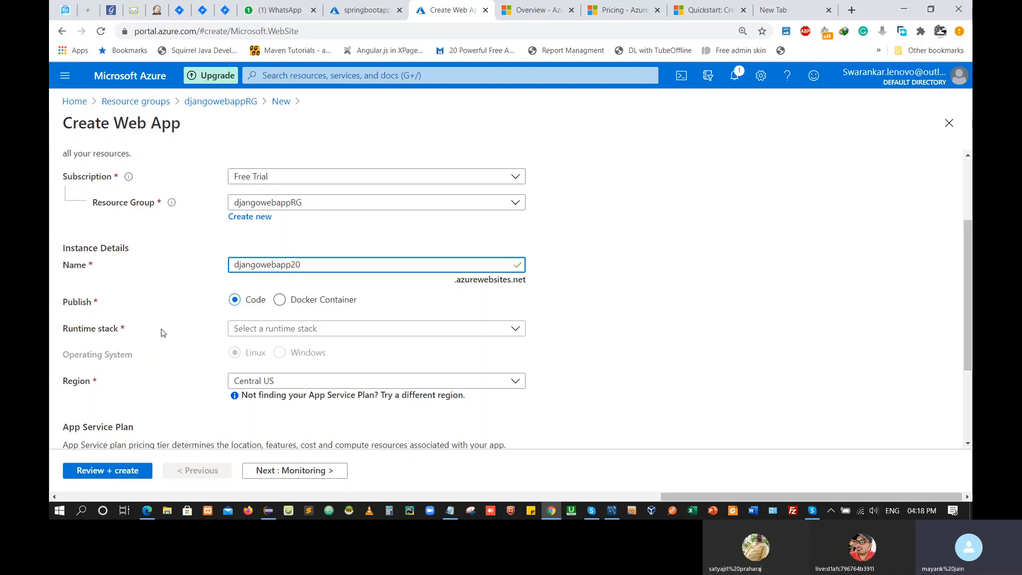
Step: Set the web app's runtime stack to Python 3.7, keeping Linux as the operating system
{"action": "left_click", "coordinate": [246, 330]}
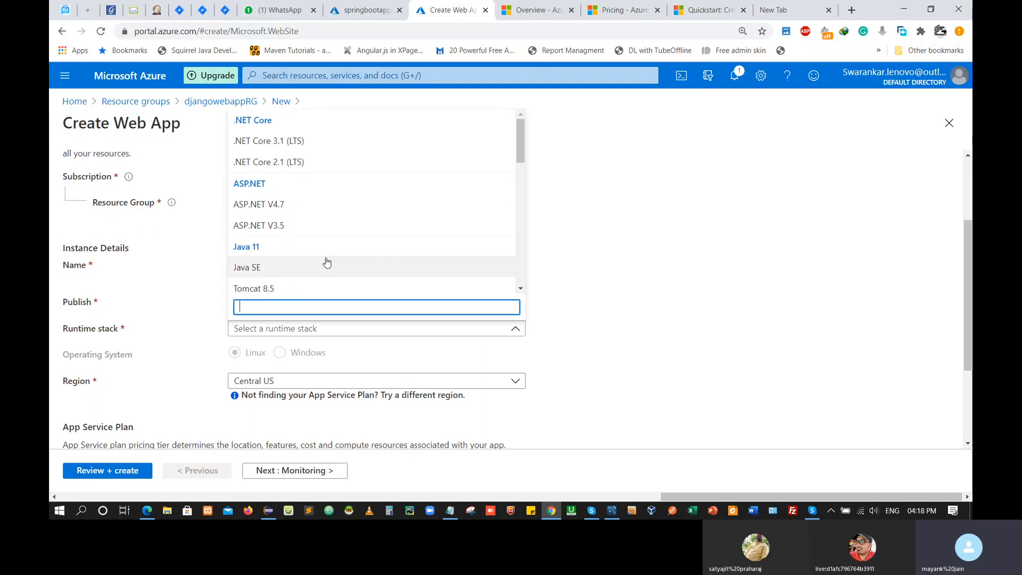
{"action": "scroll", "coordinate": [327, 261], "scroll_direction": "down", "scroll_amount": 3}
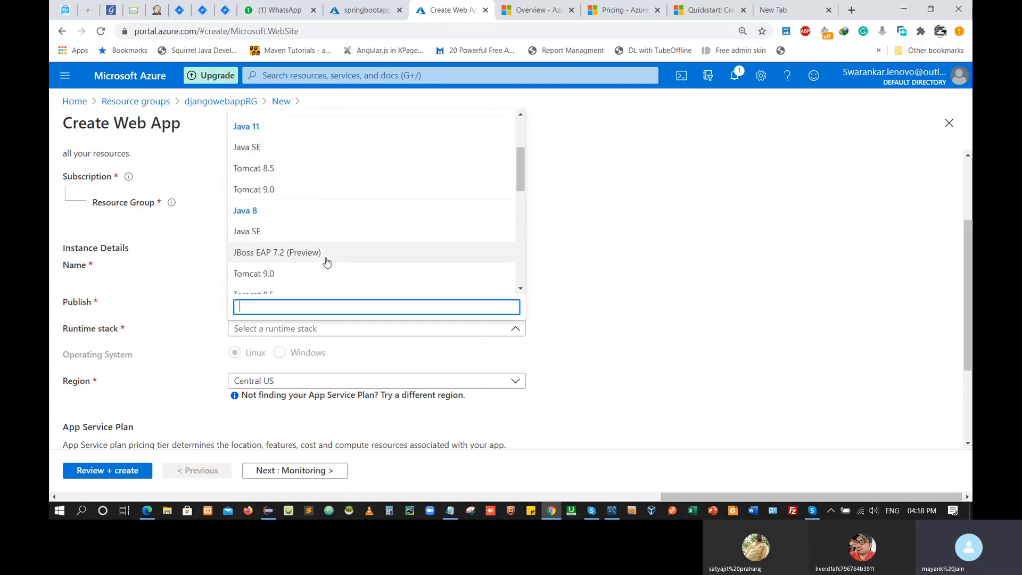
{"action": "scroll", "coordinate": [326, 262], "scroll_direction": "down", "scroll_amount": 5}
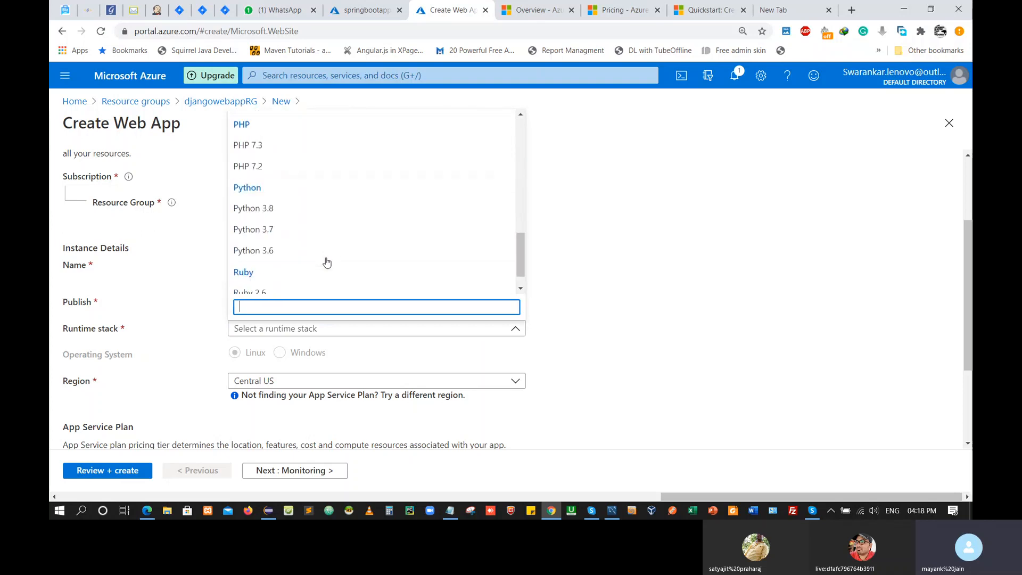
{"action": "left_click", "coordinate": [292, 233]}
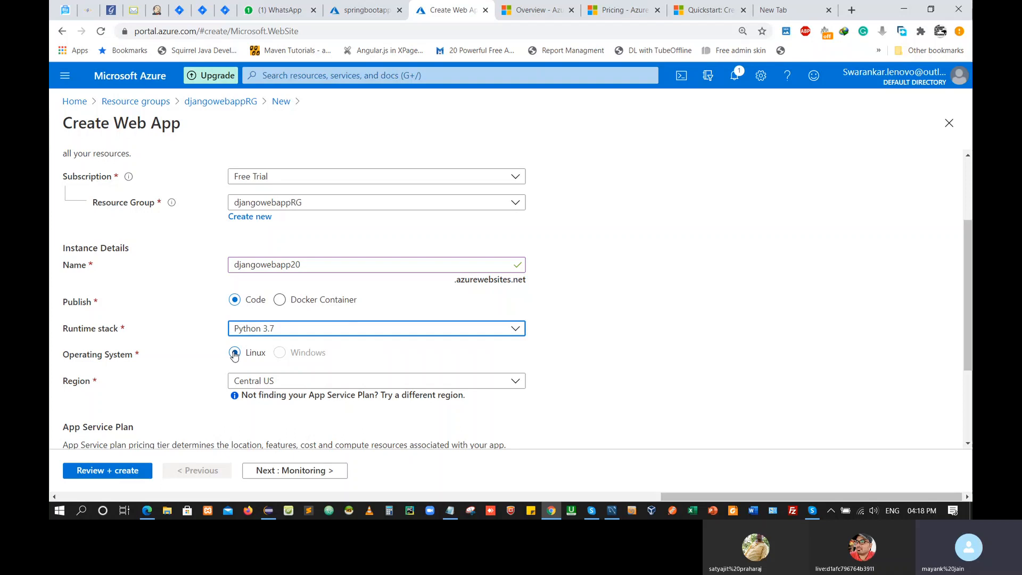
{"action": "left_click", "coordinate": [283, 356]}
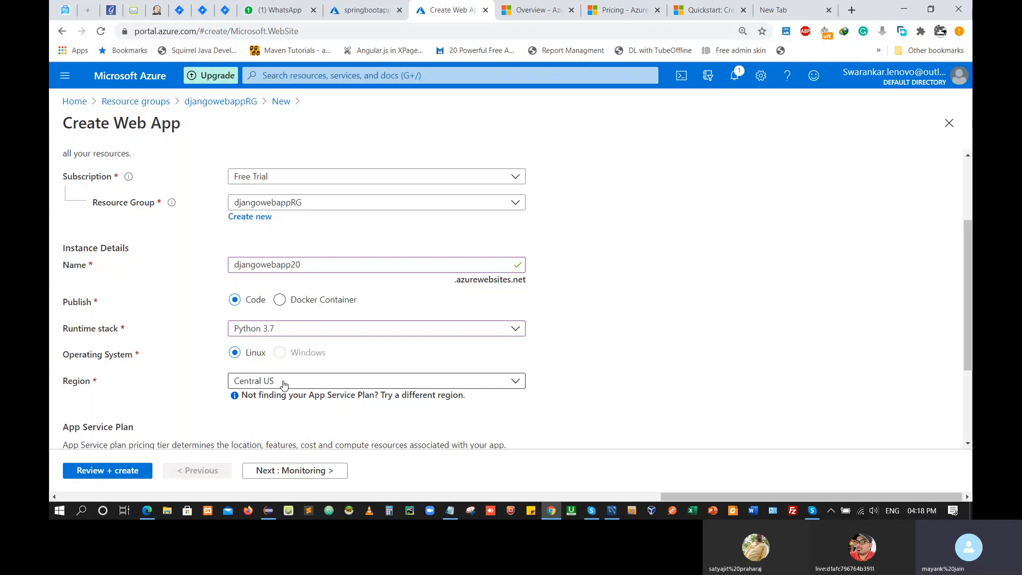
Step: Set the web app's region to Central India
{"action": "left_click", "coordinate": [284, 385]}
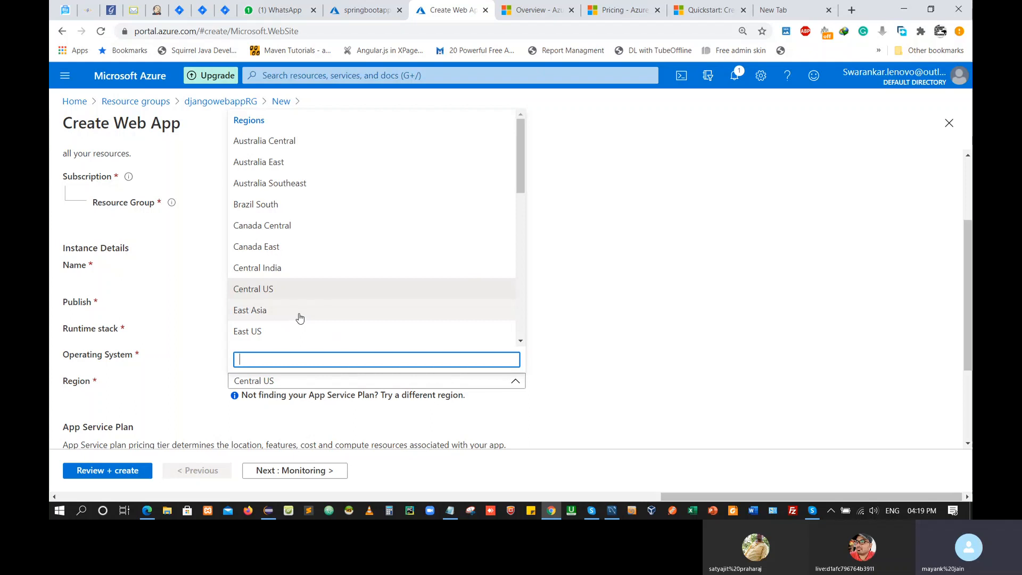
{"action": "type", "text": "centr"}
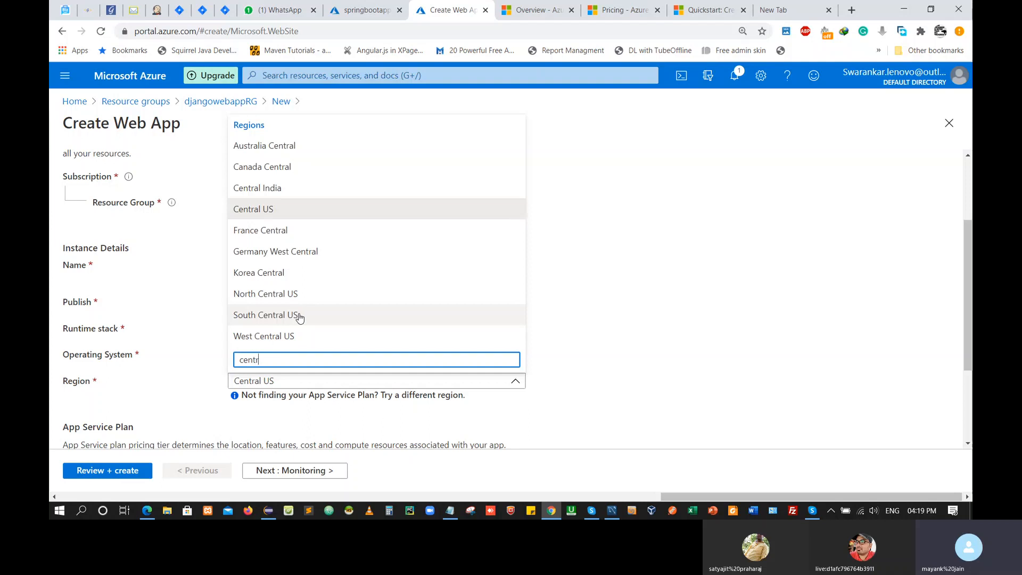
{"action": "left_click", "coordinate": [288, 188]}
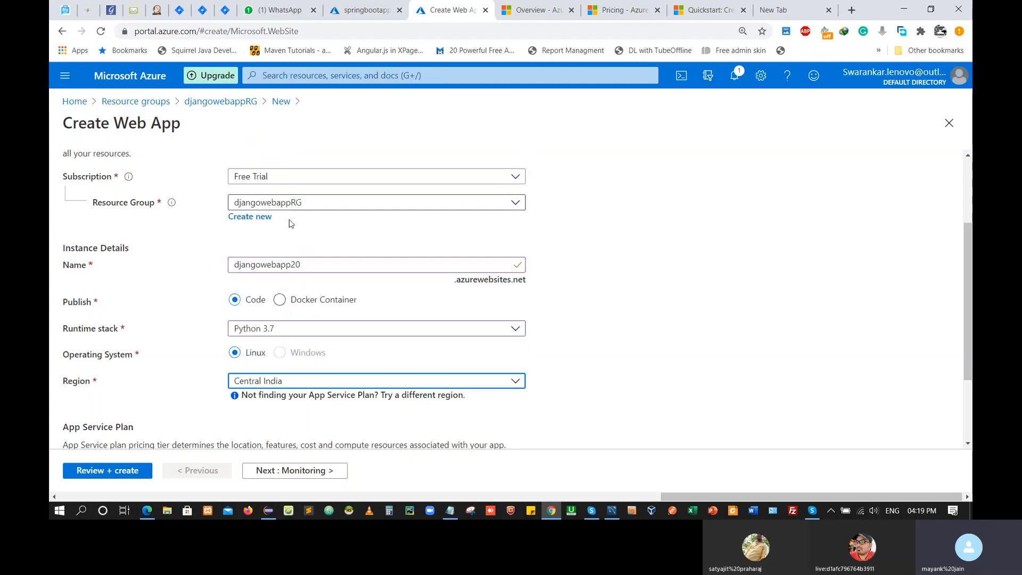
Step: Create a new App Service plan named mydjangoappplan for the web app
{"action": "scroll", "coordinate": [176, 410], "scroll_direction": "down", "scroll_amount": 3}
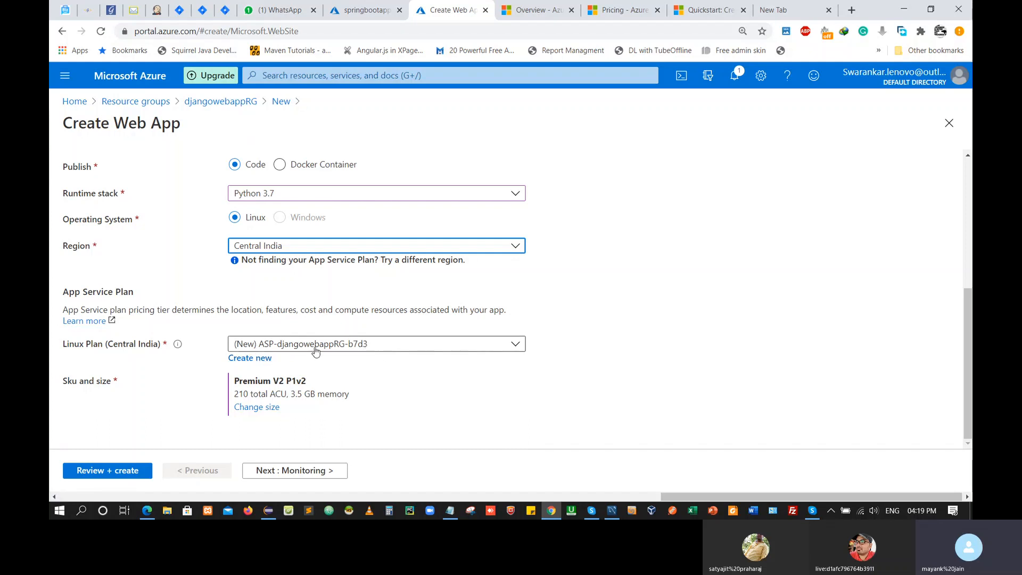
{"action": "left_click", "coordinate": [255, 365]}
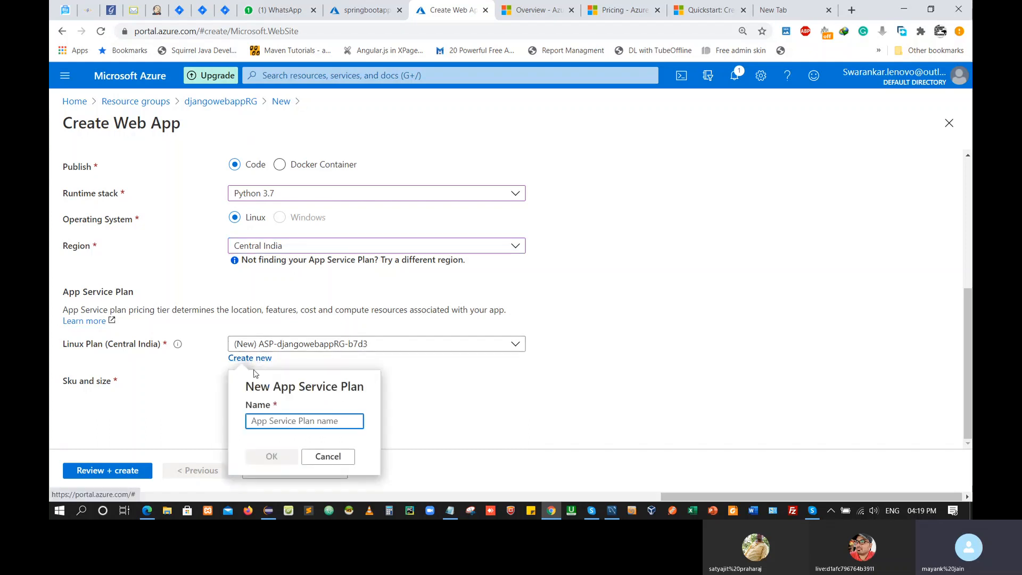
{"action": "left_click", "coordinate": [266, 420]}
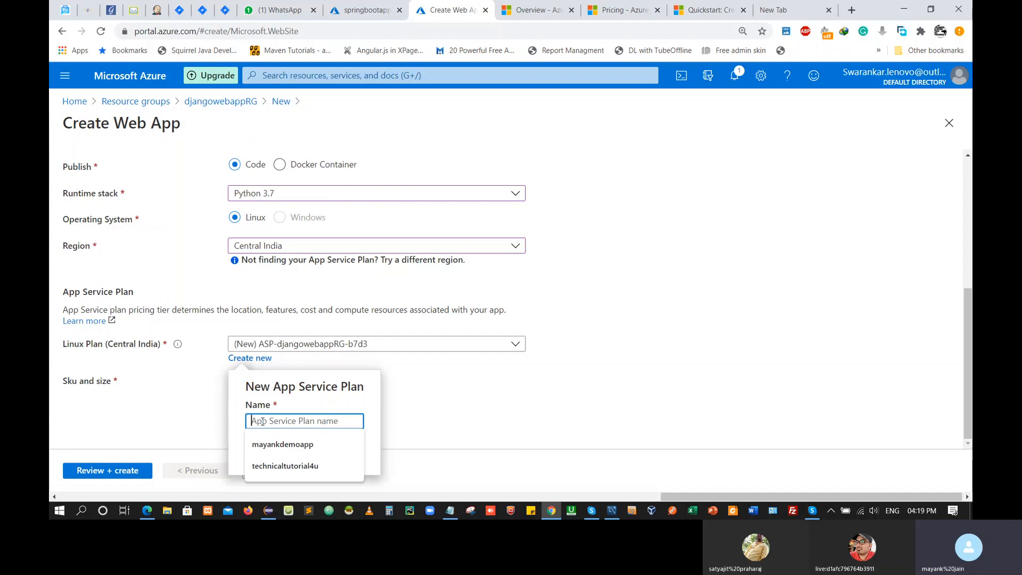
{"action": "type", "text": "my"}
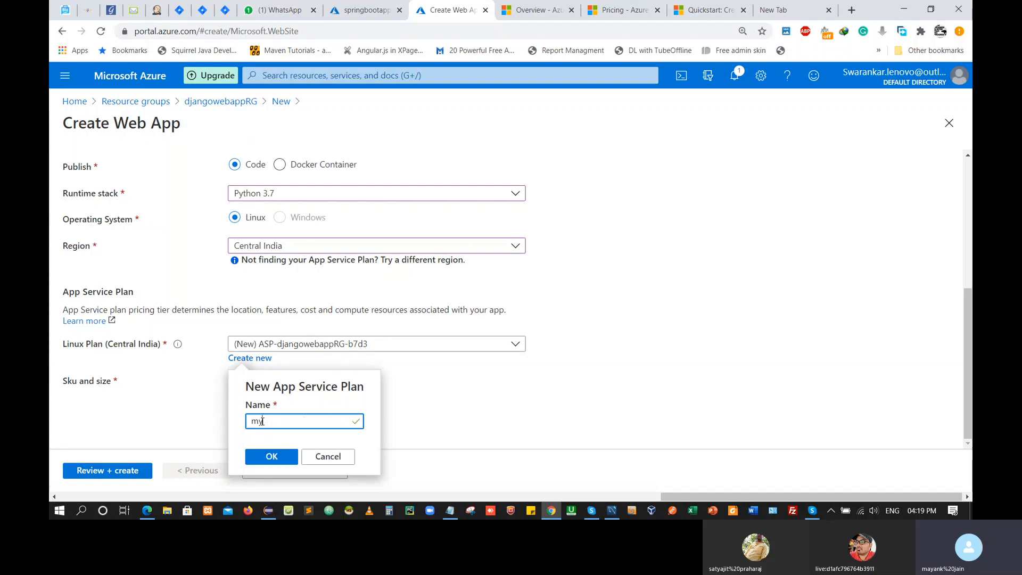
{"action": "type", "text": "djangoappplan"}
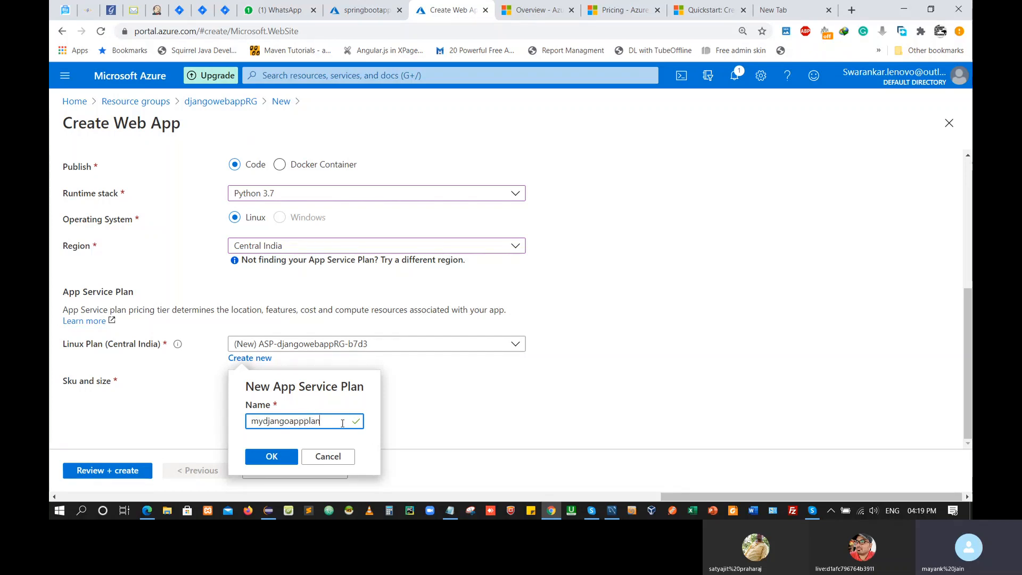
{"action": "left_click", "coordinate": [272, 458]}
{"action": "left_click", "coordinate": [272, 457]}
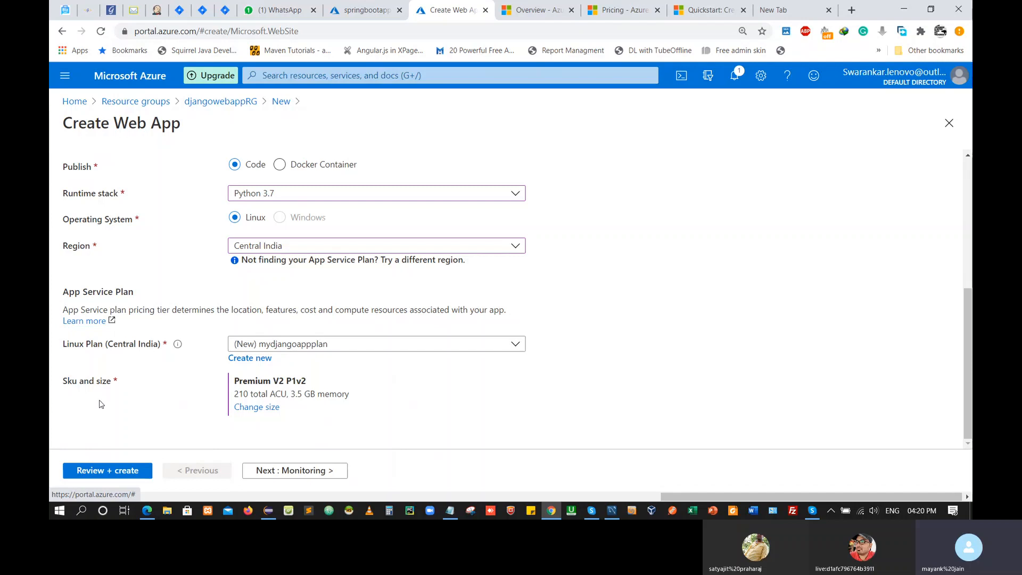
Step: Change the plan's size to the S1 production pricing tier after reviewing its included features and hardware
{"action": "left_click", "coordinate": [260, 408]}
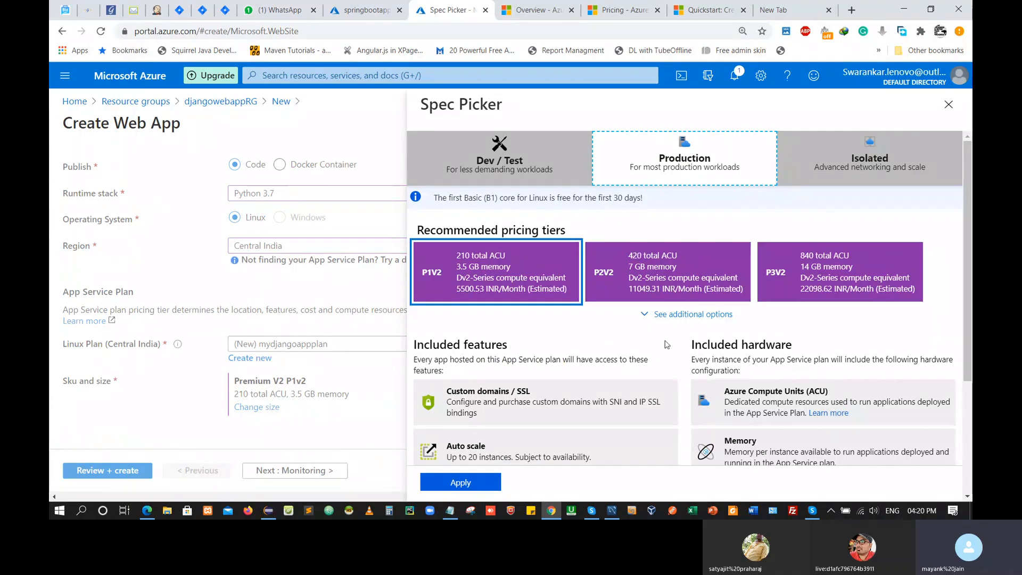
{"action": "left_click", "coordinate": [692, 315]}
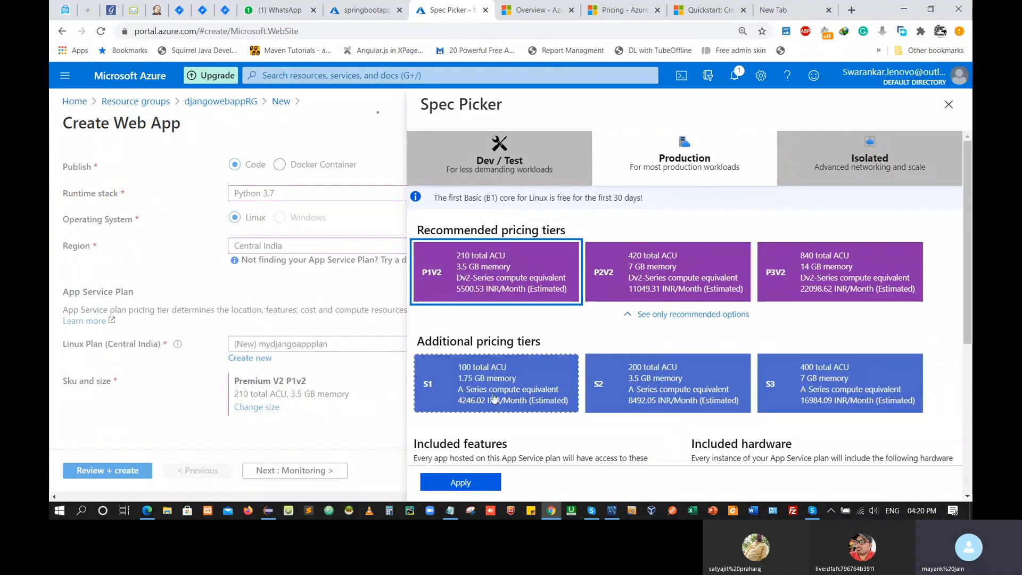
{"action": "left_click", "coordinate": [502, 394]}
{"action": "scroll", "coordinate": [502, 394], "scroll_direction": "down", "scroll_amount": 3}
{"action": "scroll", "coordinate": [523, 392], "scroll_direction": "down", "scroll_amount": 2}
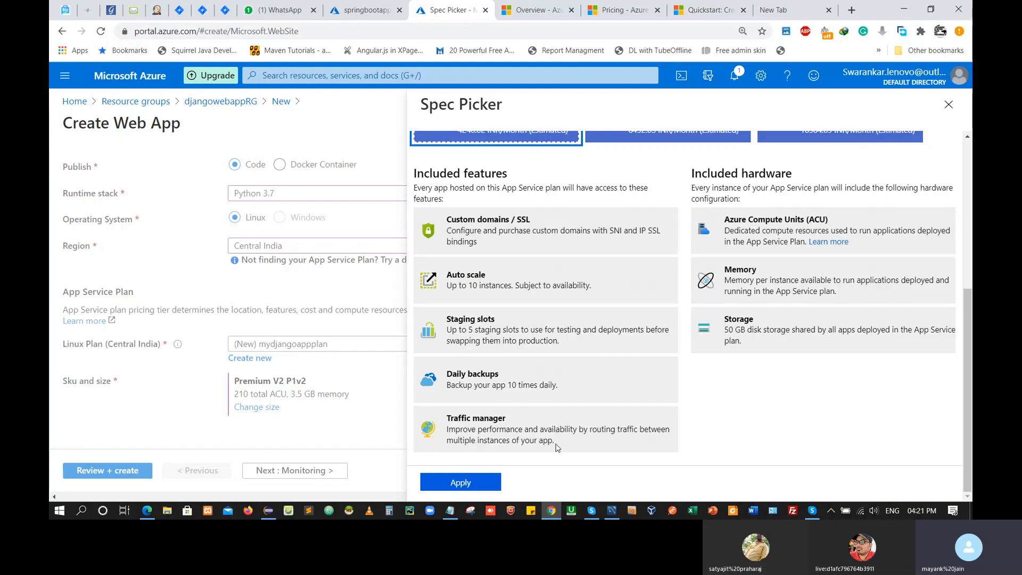
{"action": "left_click", "coordinate": [473, 484]}
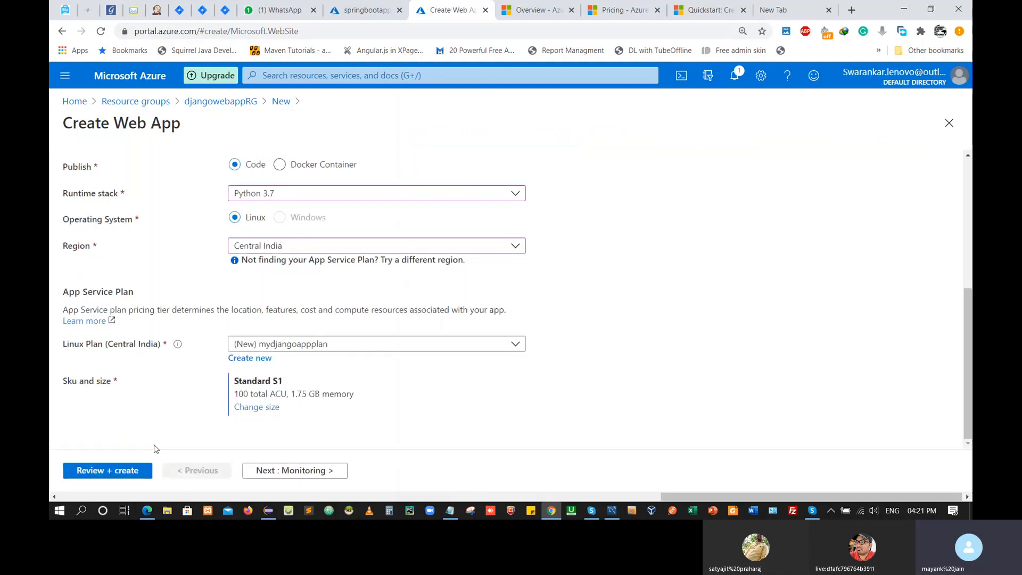
Step: Leave Application Insights disabled and add a tag to the web app with name purpose and value learning
{"action": "left_click", "coordinate": [276, 470]}
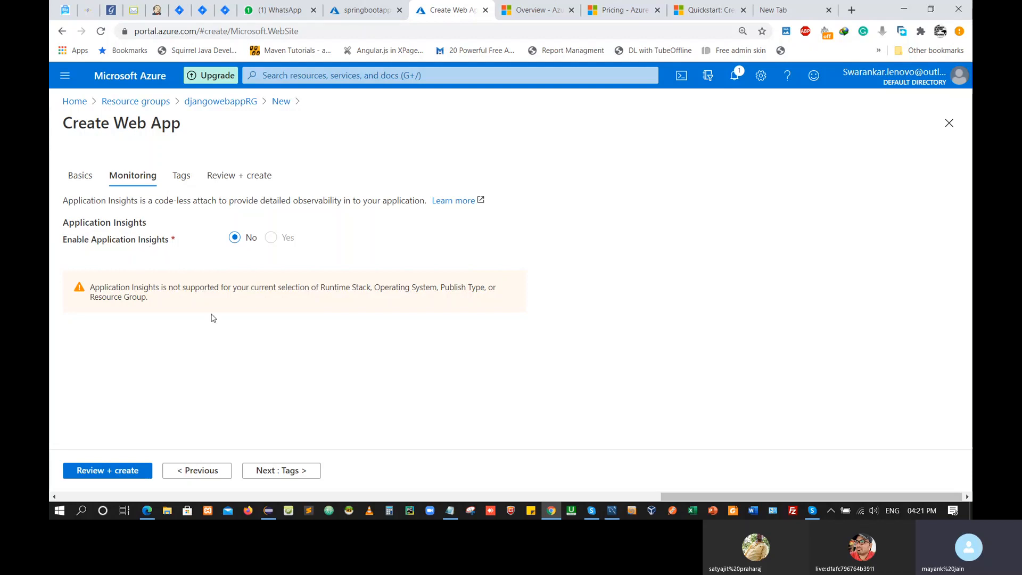
{"action": "left_click", "coordinate": [281, 470]}
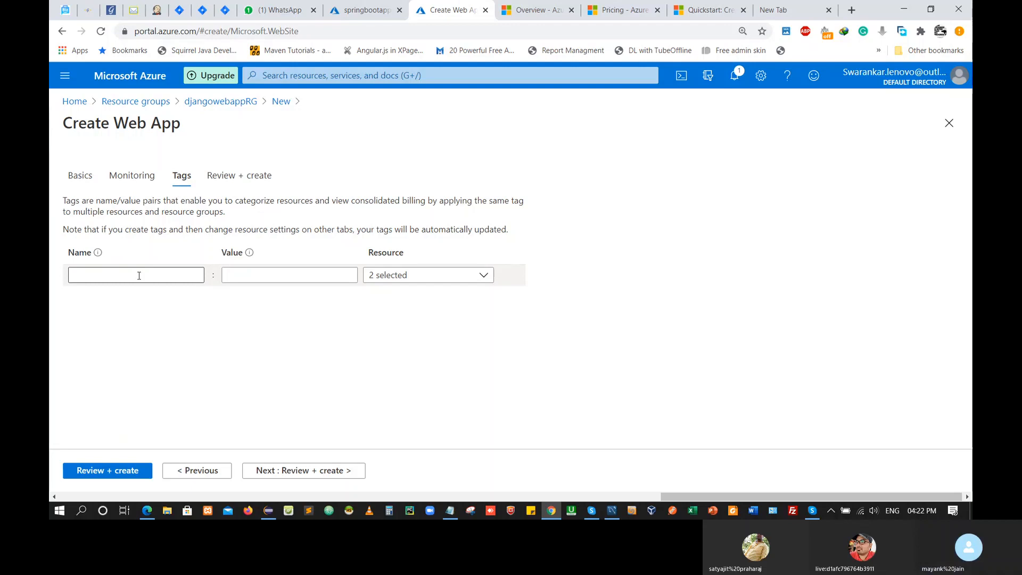
{"action": "left_click", "coordinate": [139, 275]}
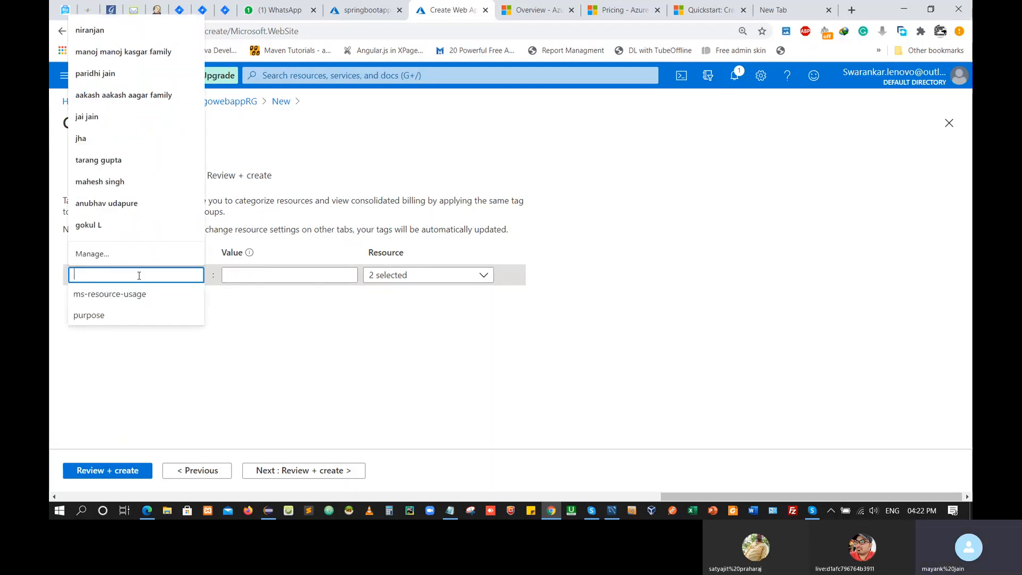
{"action": "type", "text": "purp"}
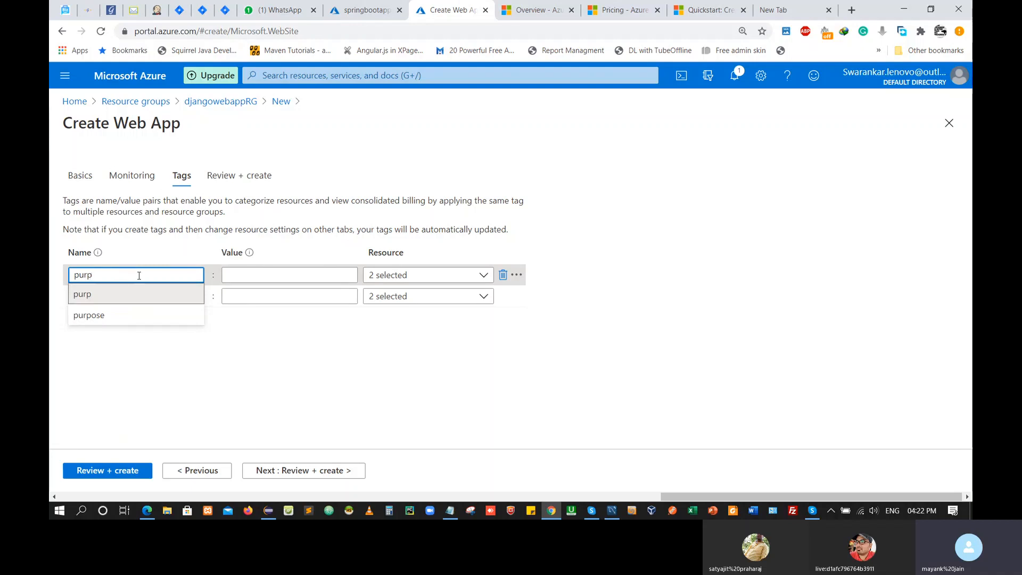
{"action": "left_click", "coordinate": [90, 315]}
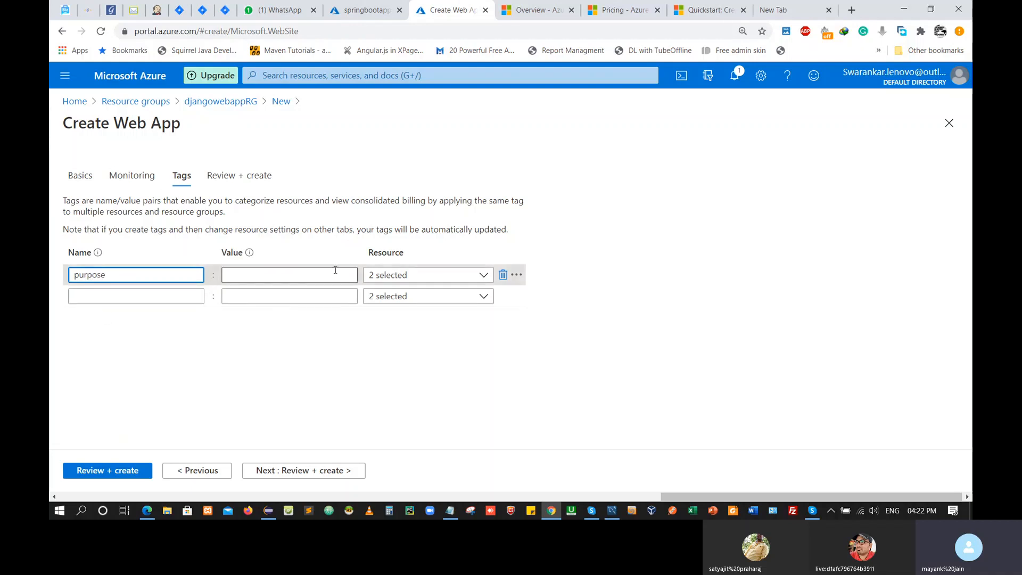
{"action": "left_click", "coordinate": [296, 272]}
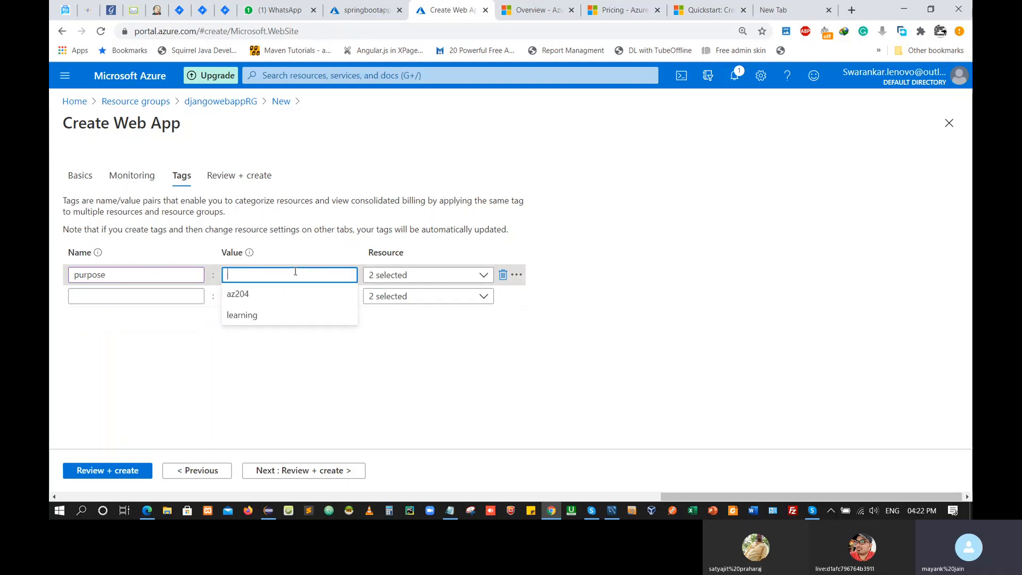
{"action": "left_click", "coordinate": [262, 320]}
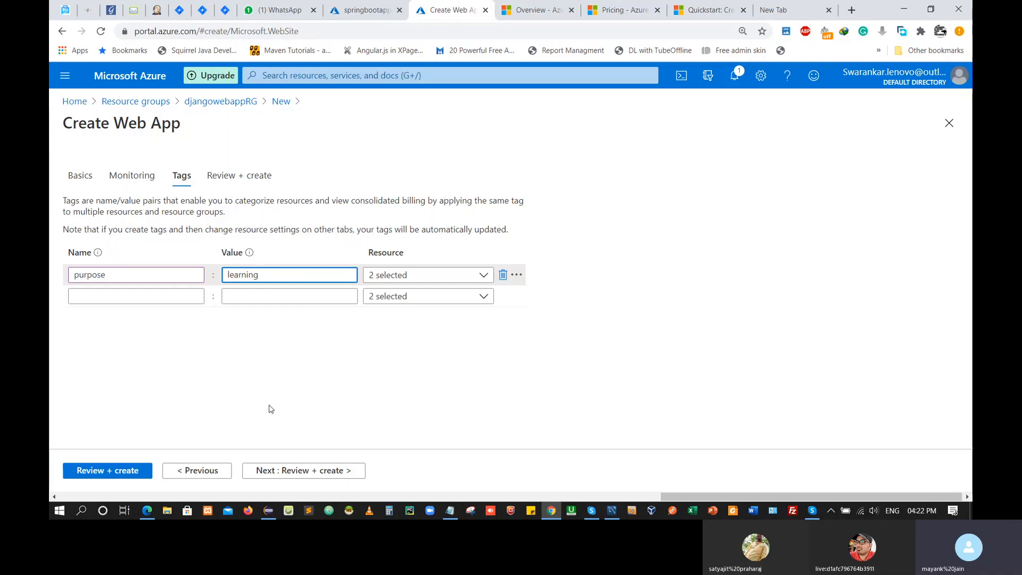
Step: Review the web app's configuration summary and create the web app
{"action": "left_click", "coordinate": [306, 475]}
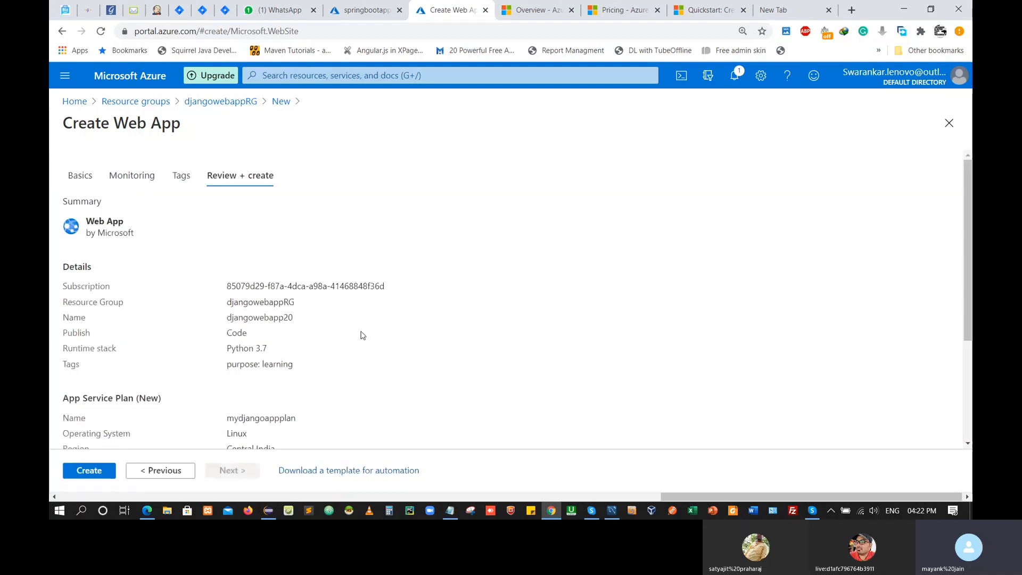
{"action": "scroll", "coordinate": [201, 345], "scroll_direction": "down", "scroll_amount": 3}
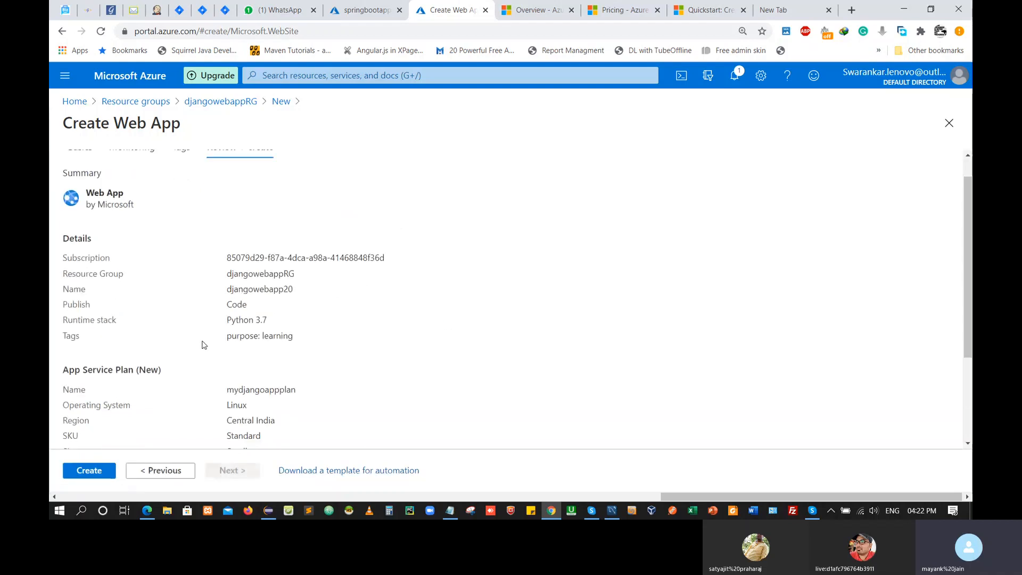
{"action": "left_click", "coordinate": [79, 473]}
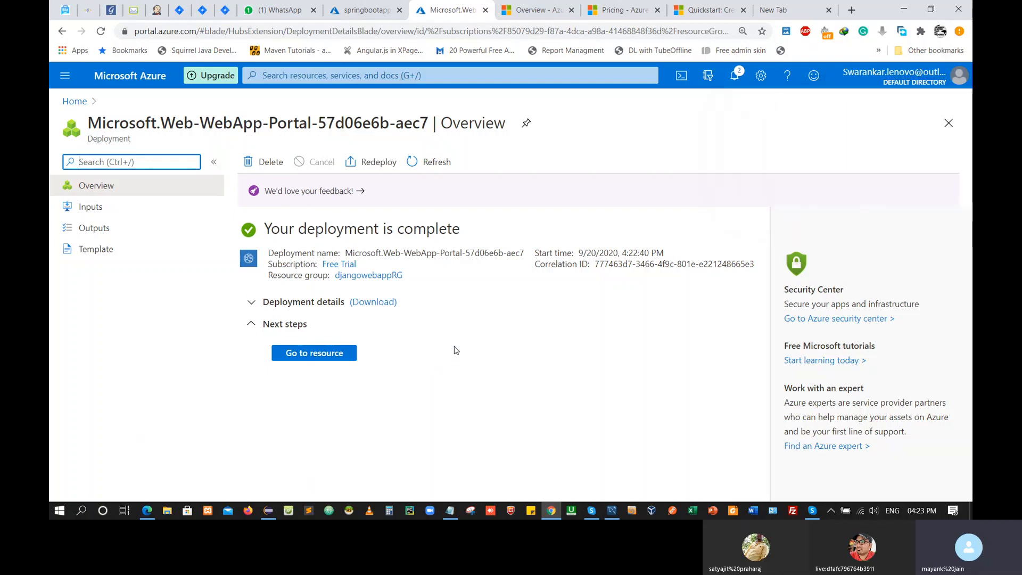
Step: Open the deployed djangowebapp20 resource and view its default site from the URL in a new browser tab
{"action": "left_click", "coordinate": [316, 354]}
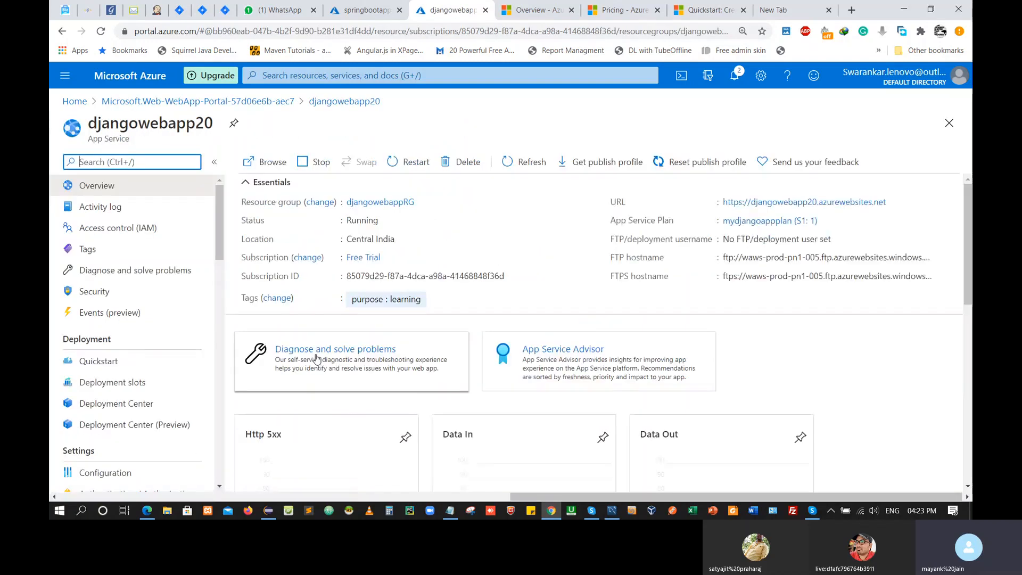
{"action": "right_click", "coordinate": [776, 204]}
{"action": "left_click", "coordinate": [799, 211]}
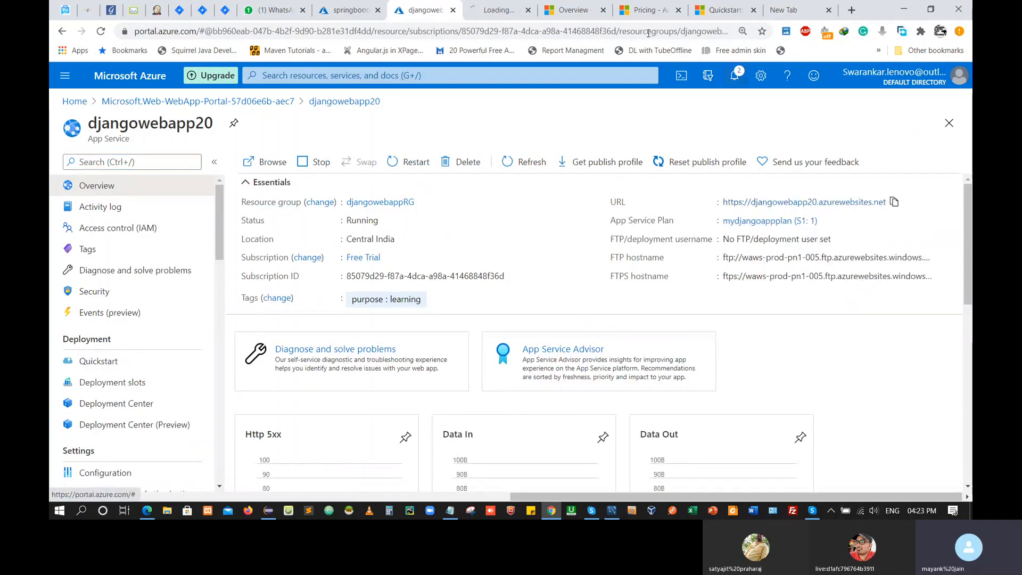
{"action": "left_click", "coordinate": [498, 10]}
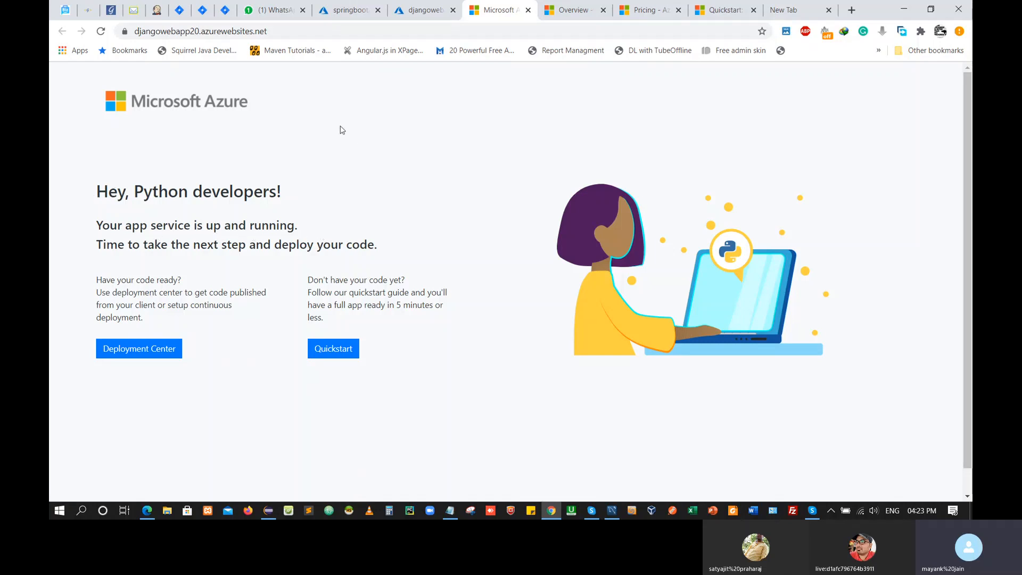
Step: Return to the djangowebapp20 resource, open its Deployment Center and review the available continuous and manual deployment sources
{"action": "left_click", "coordinate": [426, 11]}
{"action": "scroll", "coordinate": [165, 389], "scroll_direction": "down", "scroll_amount": 1}
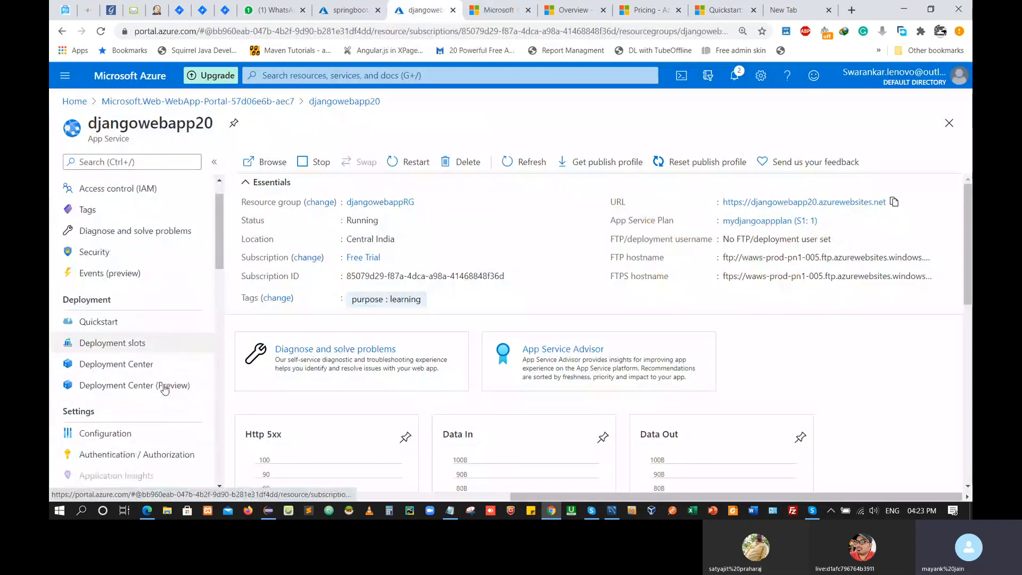
{"action": "scroll", "coordinate": [165, 389], "scroll_direction": "down", "scroll_amount": 1}
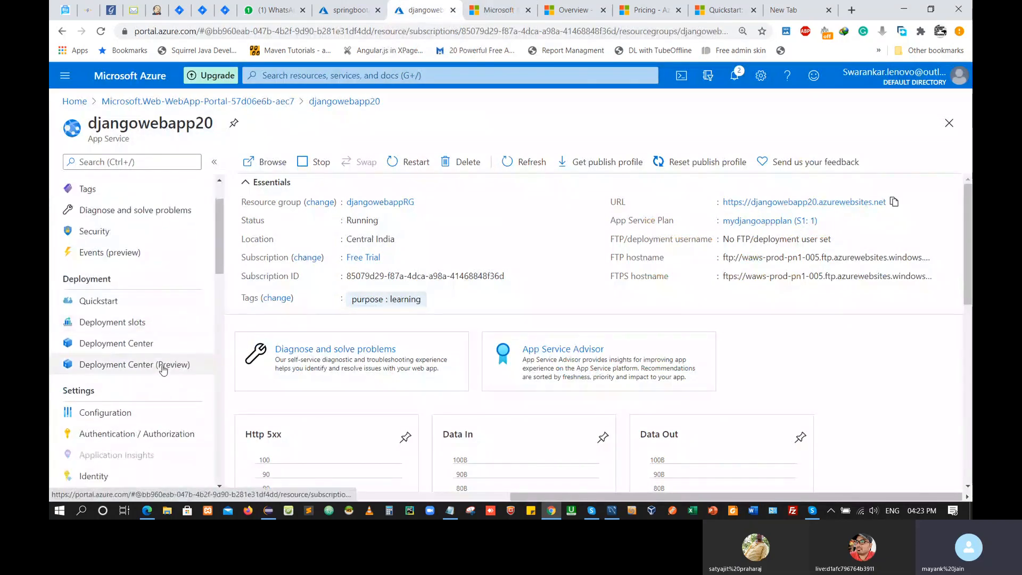
{"action": "left_click", "coordinate": [124, 350]}
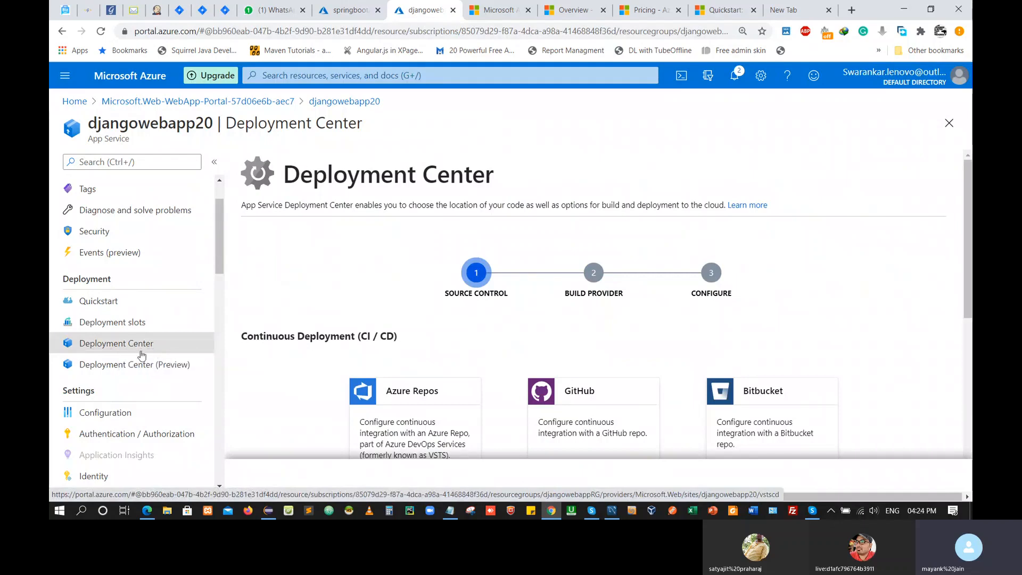
{"action": "scroll", "coordinate": [322, 352], "scroll_direction": "down", "scroll_amount": 5}
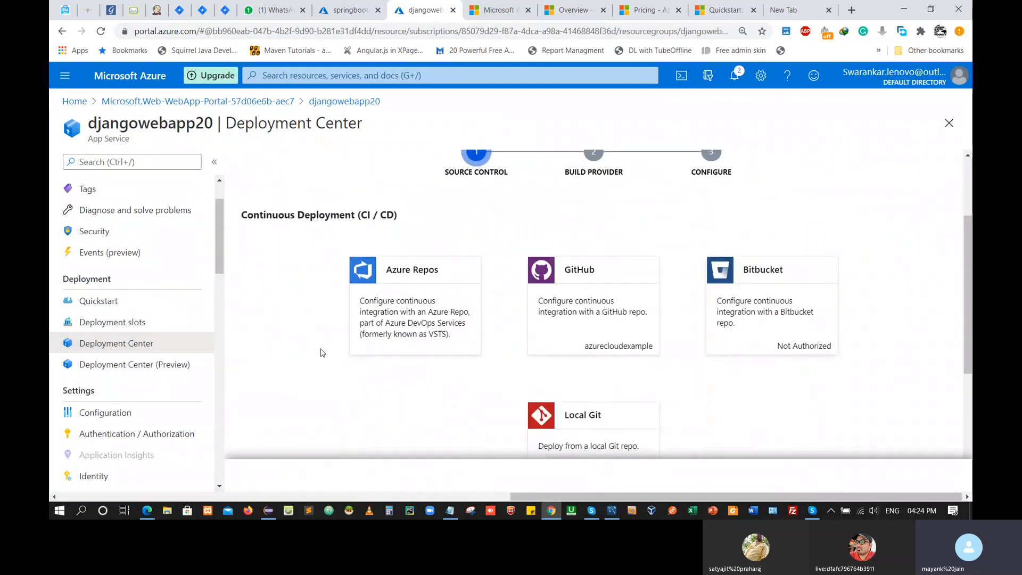
{"action": "scroll", "coordinate": [322, 353], "scroll_direction": "down", "scroll_amount": 1}
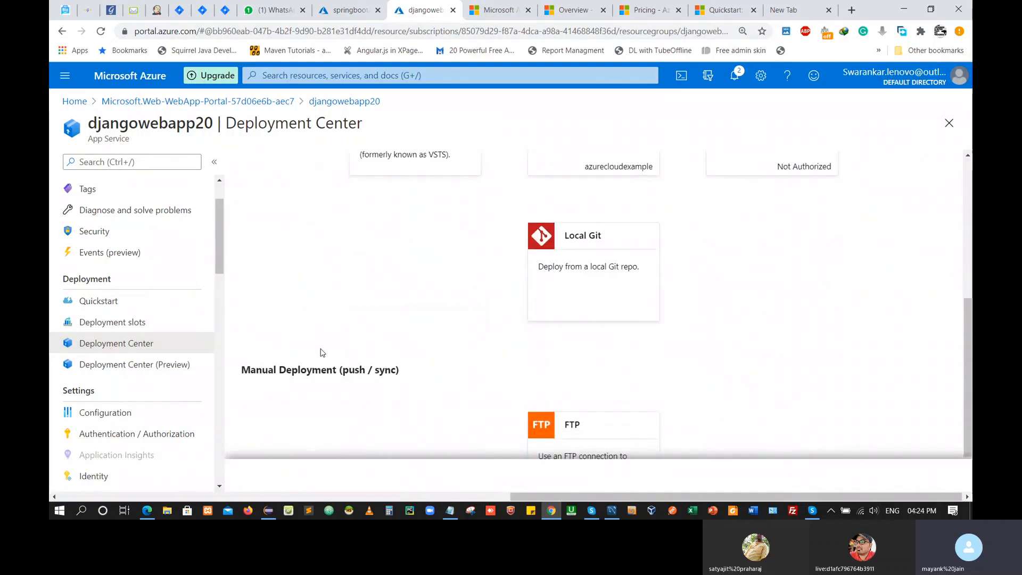
{"action": "scroll", "coordinate": [323, 353], "scroll_direction": "up", "scroll_amount": 2}
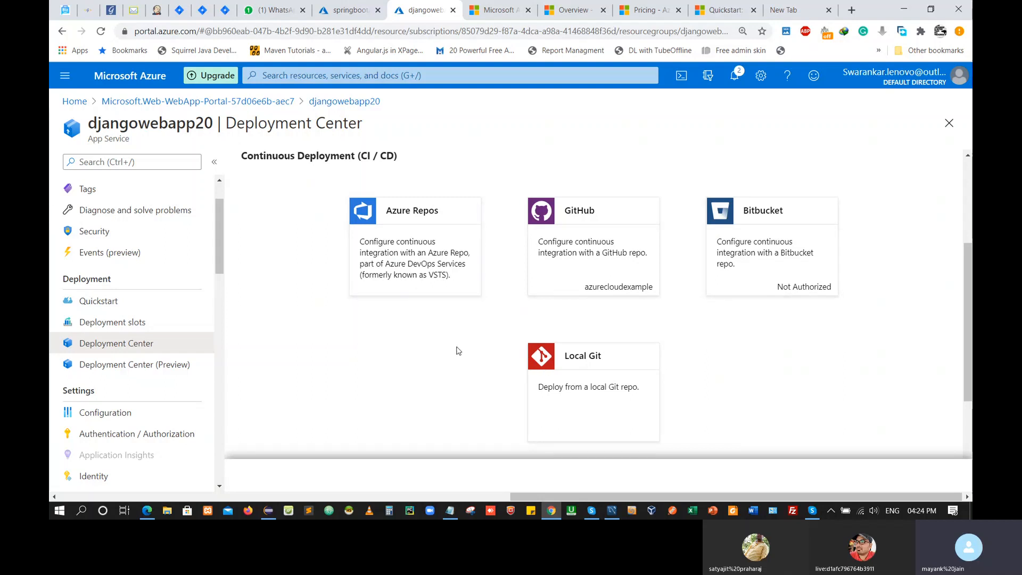
Step: Set GitHub as the deployment source and App Service build service as the build provider
{"action": "left_click", "coordinate": [599, 247]}
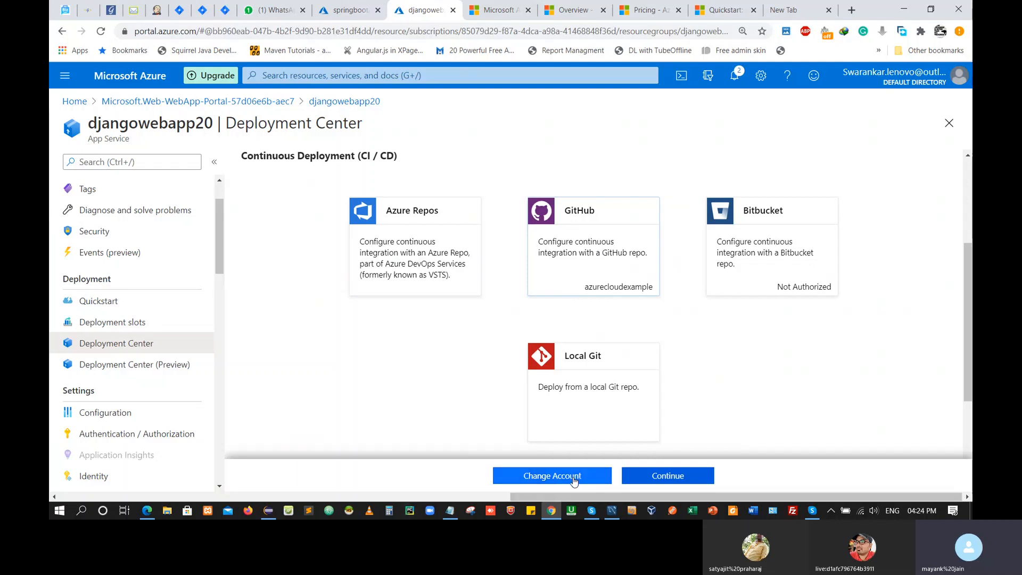
{"action": "left_click", "coordinate": [661, 482]}
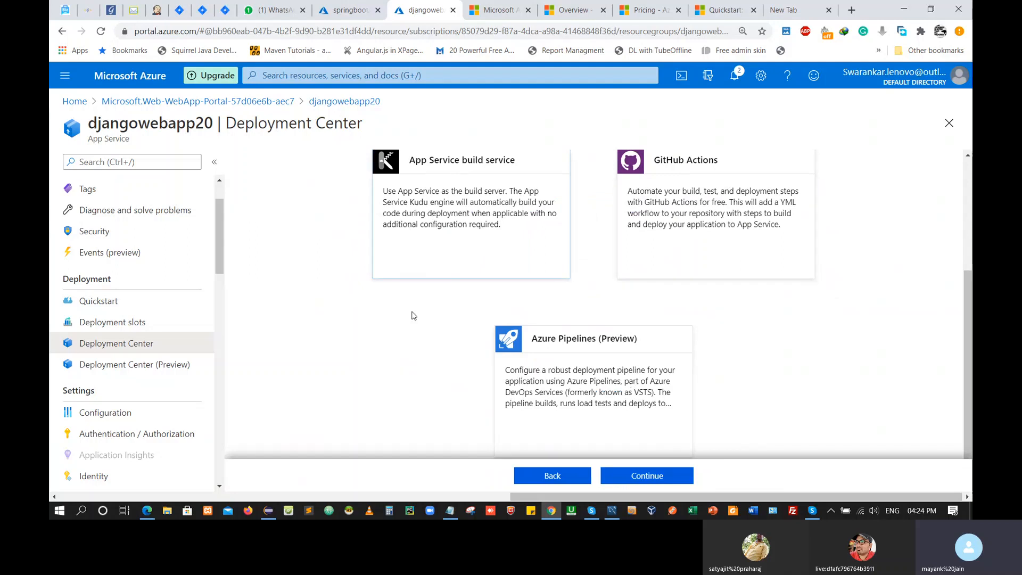
{"action": "left_click", "coordinate": [455, 219]}
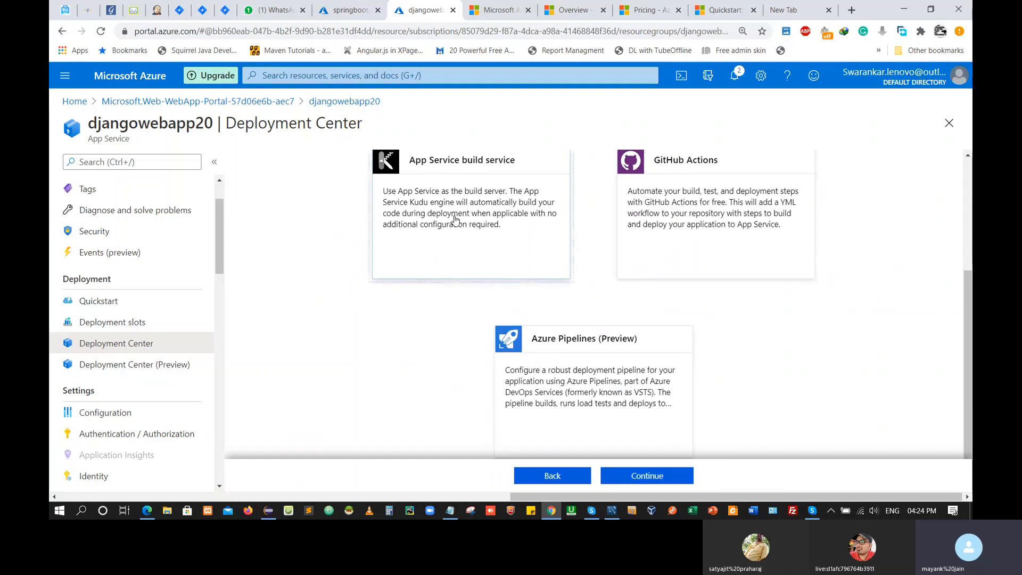
{"action": "left_click", "coordinate": [653, 477]}
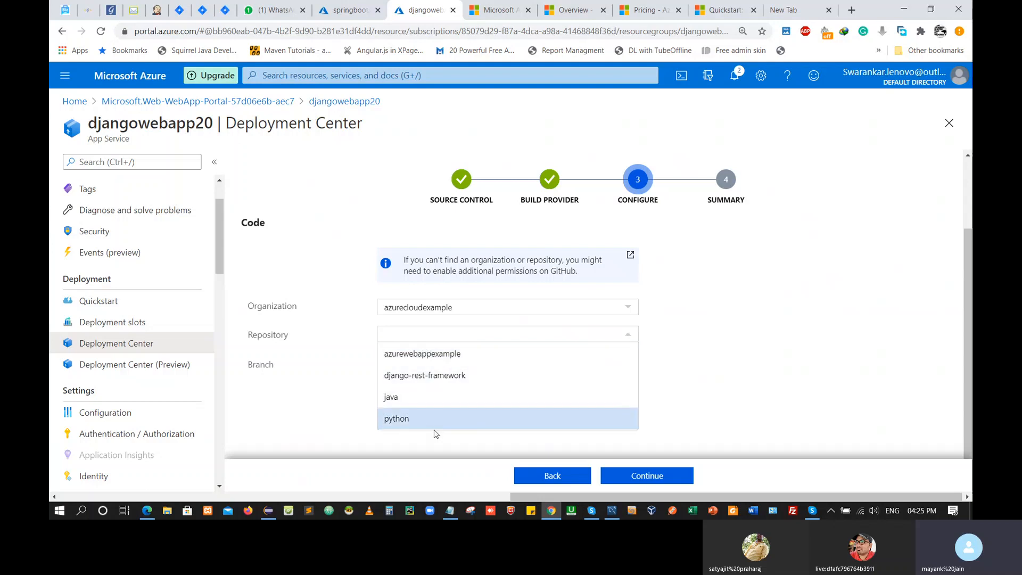
Step: Configure the deployment to use the python repository's master branch and finish the setup
{"action": "left_click", "coordinate": [431, 428]}
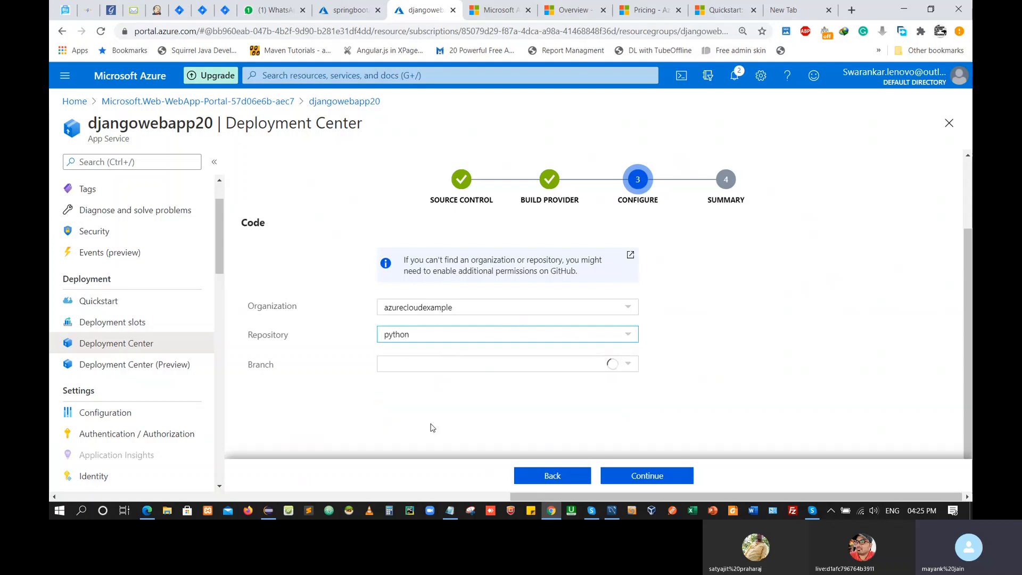
{"action": "left_click", "coordinate": [426, 366]}
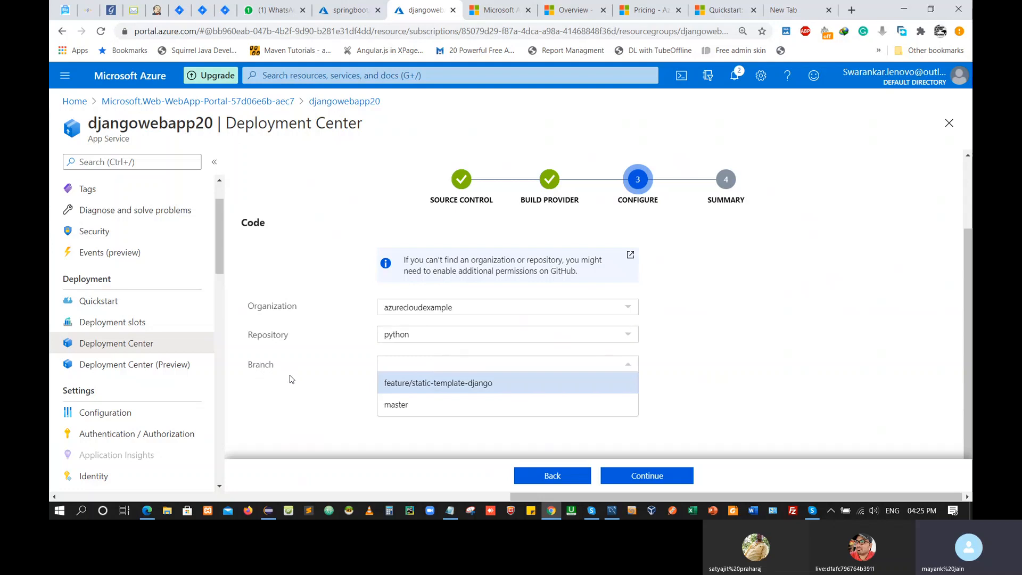
{"action": "left_click", "coordinate": [399, 407]}
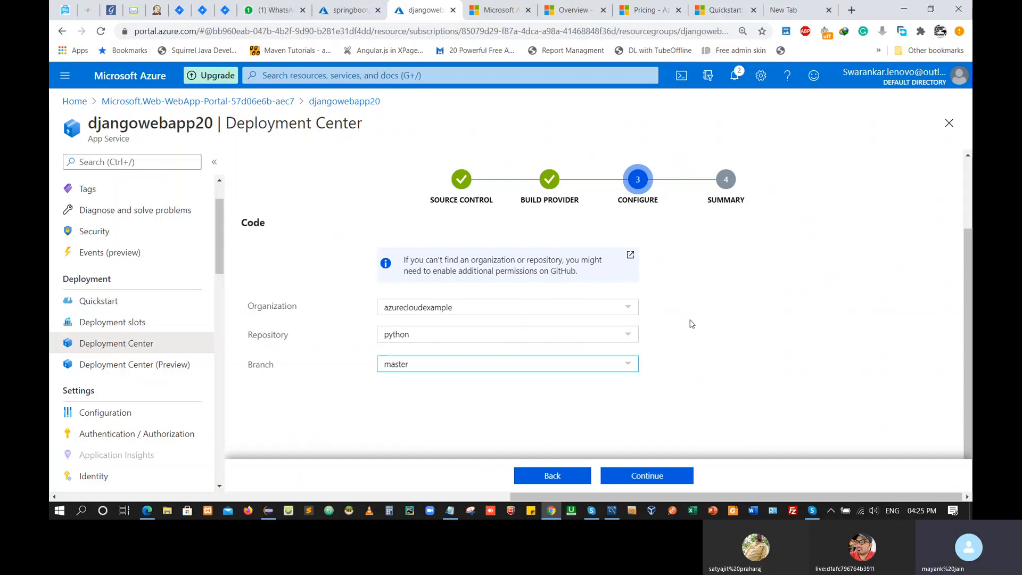
{"action": "left_click", "coordinate": [641, 479]}
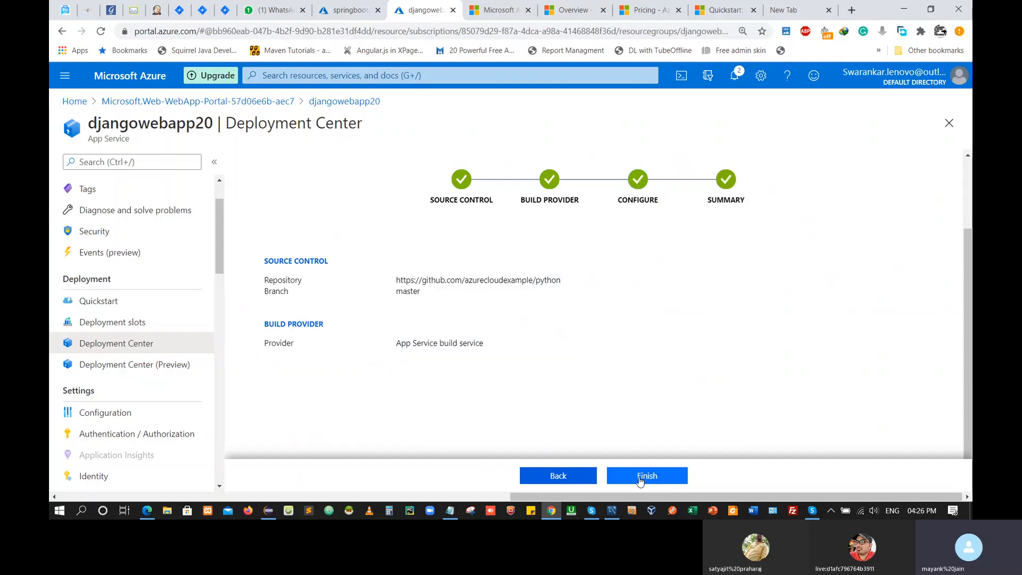
{"action": "left_click", "coordinate": [640, 480]}
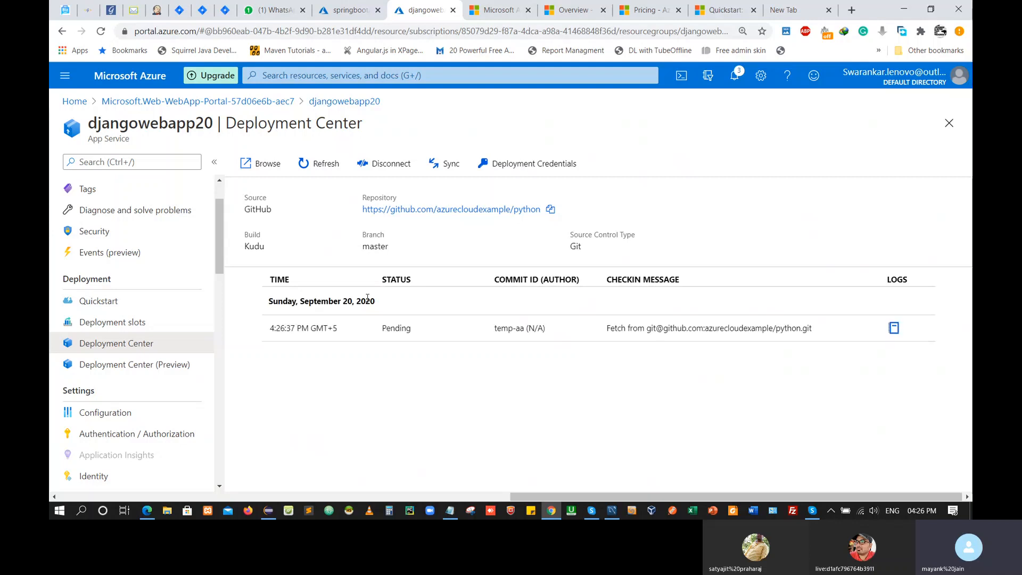
Step: Refresh the deployment status, browse to the web app's site and reload it to check the deployed Django page
{"action": "left_click", "coordinate": [323, 169]}
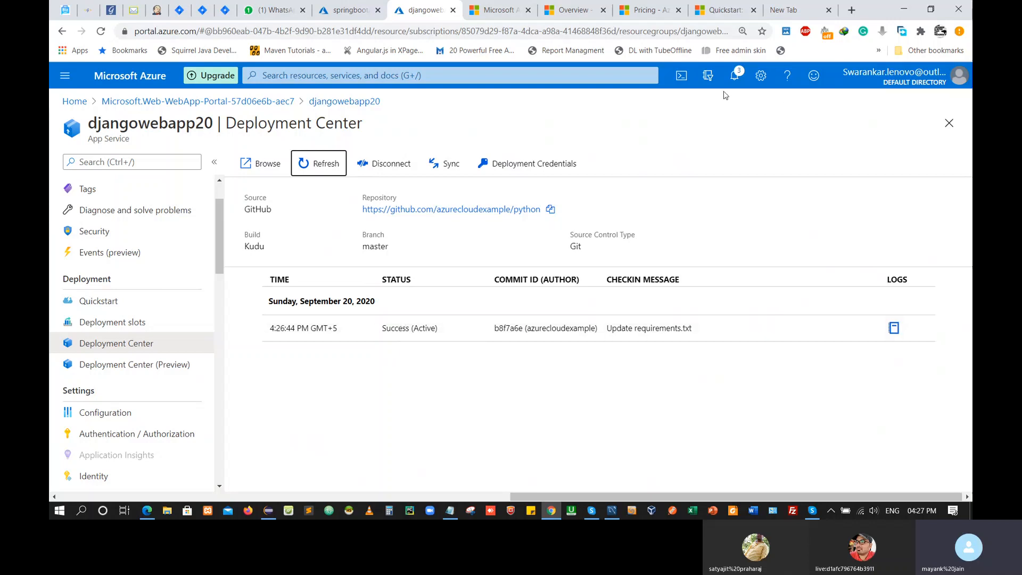
{"action": "left_click", "coordinate": [260, 166]}
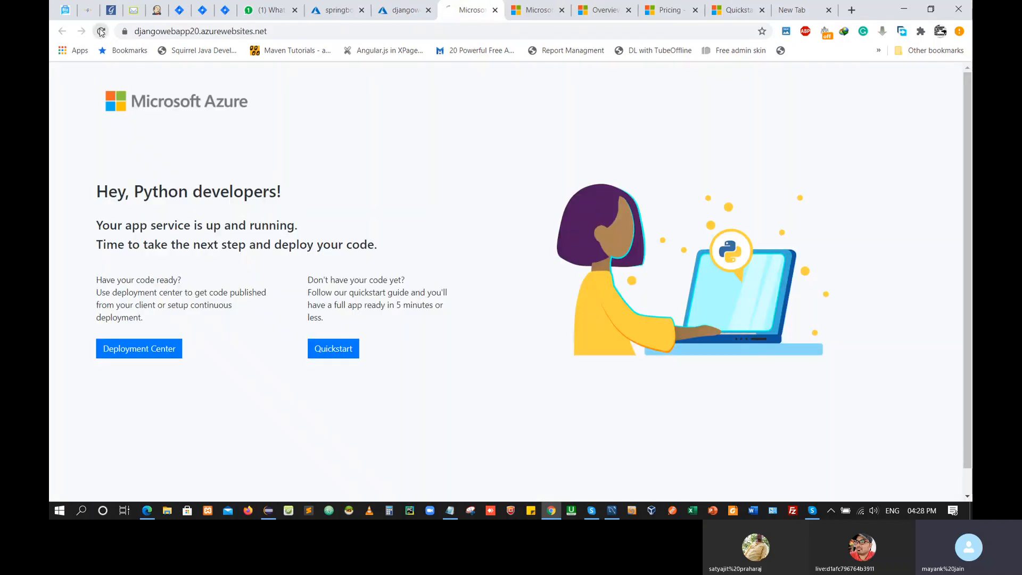
{"action": "left_click", "coordinate": [102, 33]}
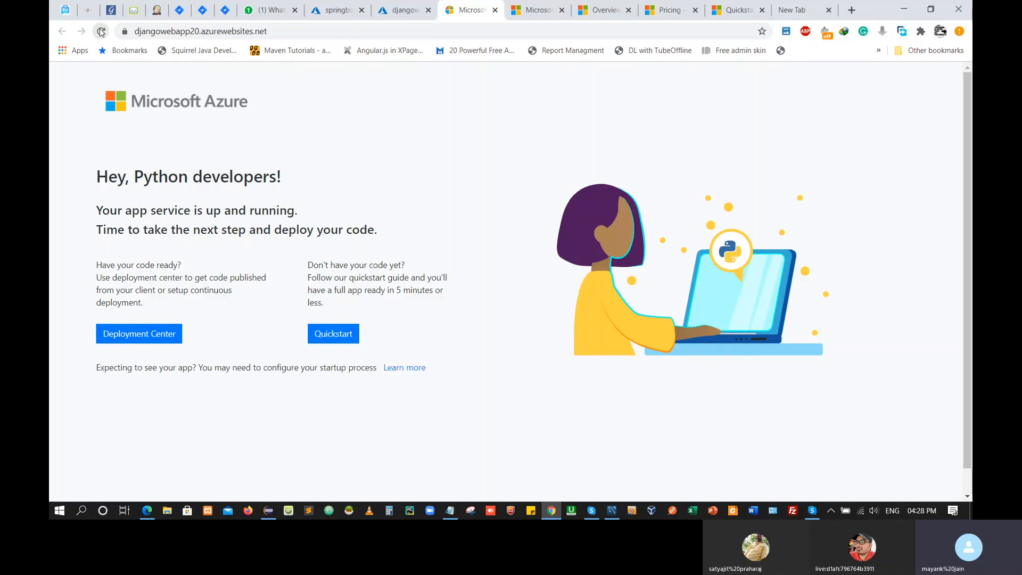
{"action": "left_click", "coordinate": [102, 33]}
{"action": "left_click", "coordinate": [101, 33]}
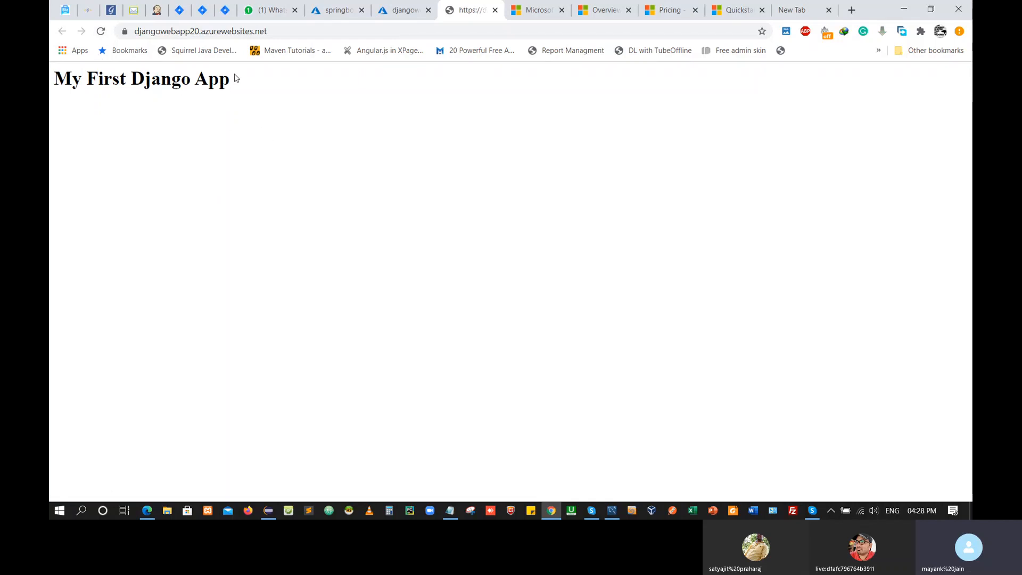
{"action": "left_click_drag", "start_coordinate": [230, 80], "coordinate": [251, 80]}
{"action": "left_click", "coordinate": [56, 80]}
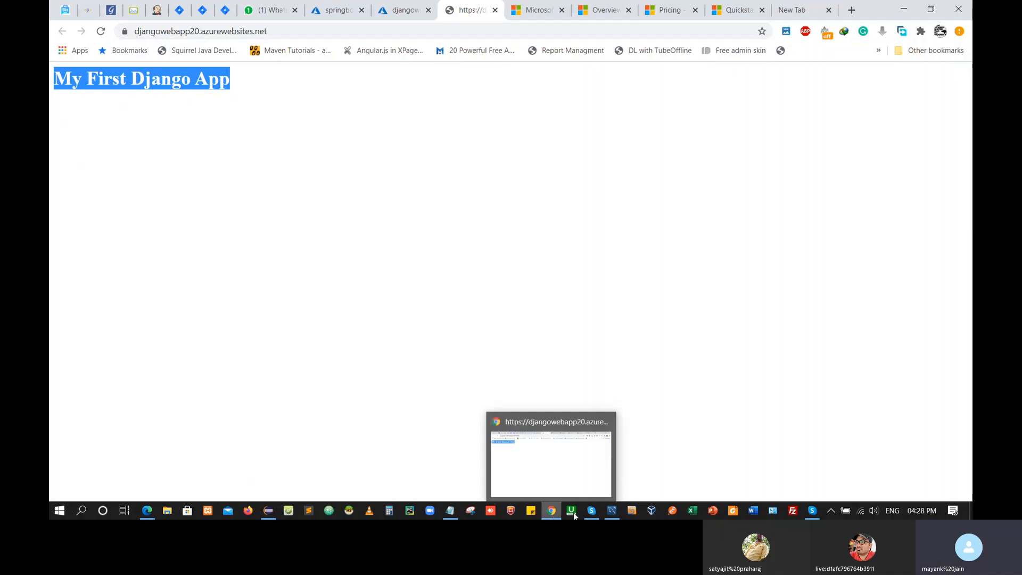
Step: Switch to the Skype window
{"action": "left_click", "coordinate": [591, 511]}
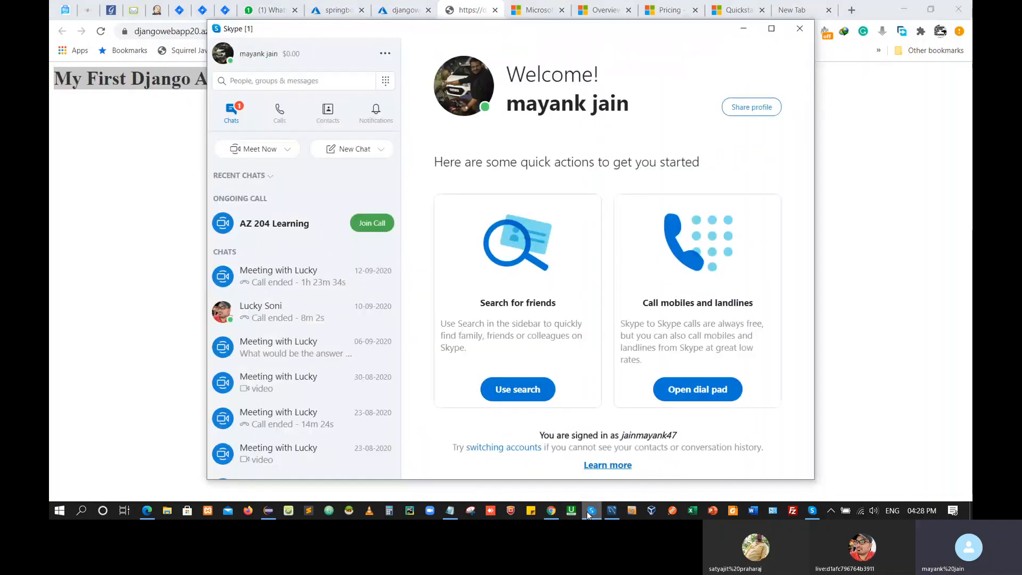